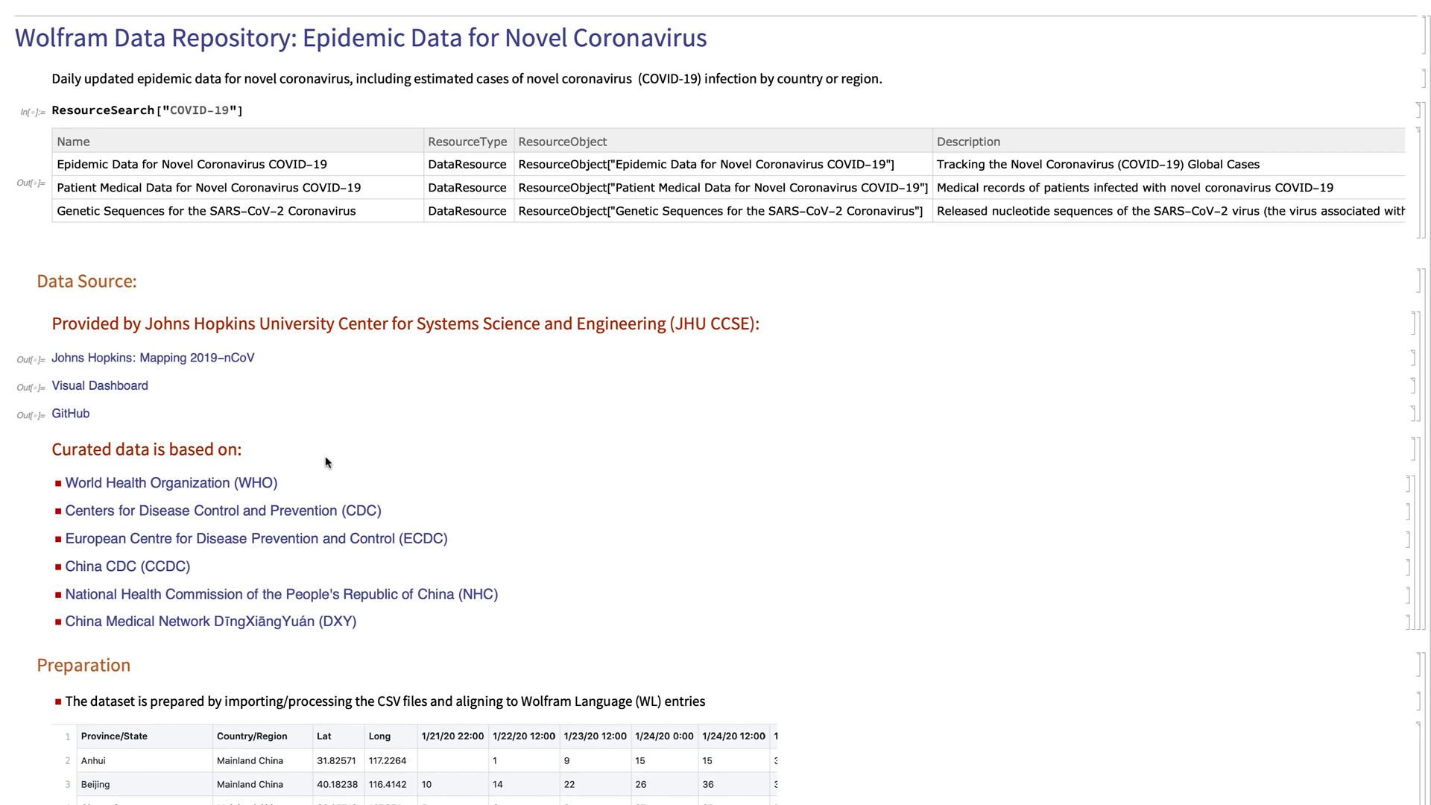
Step: Evaluate Interpreter["Country"] on the misspelled 'ausralia' so it resolves to Australia
scroll(328, 459, down, 10)
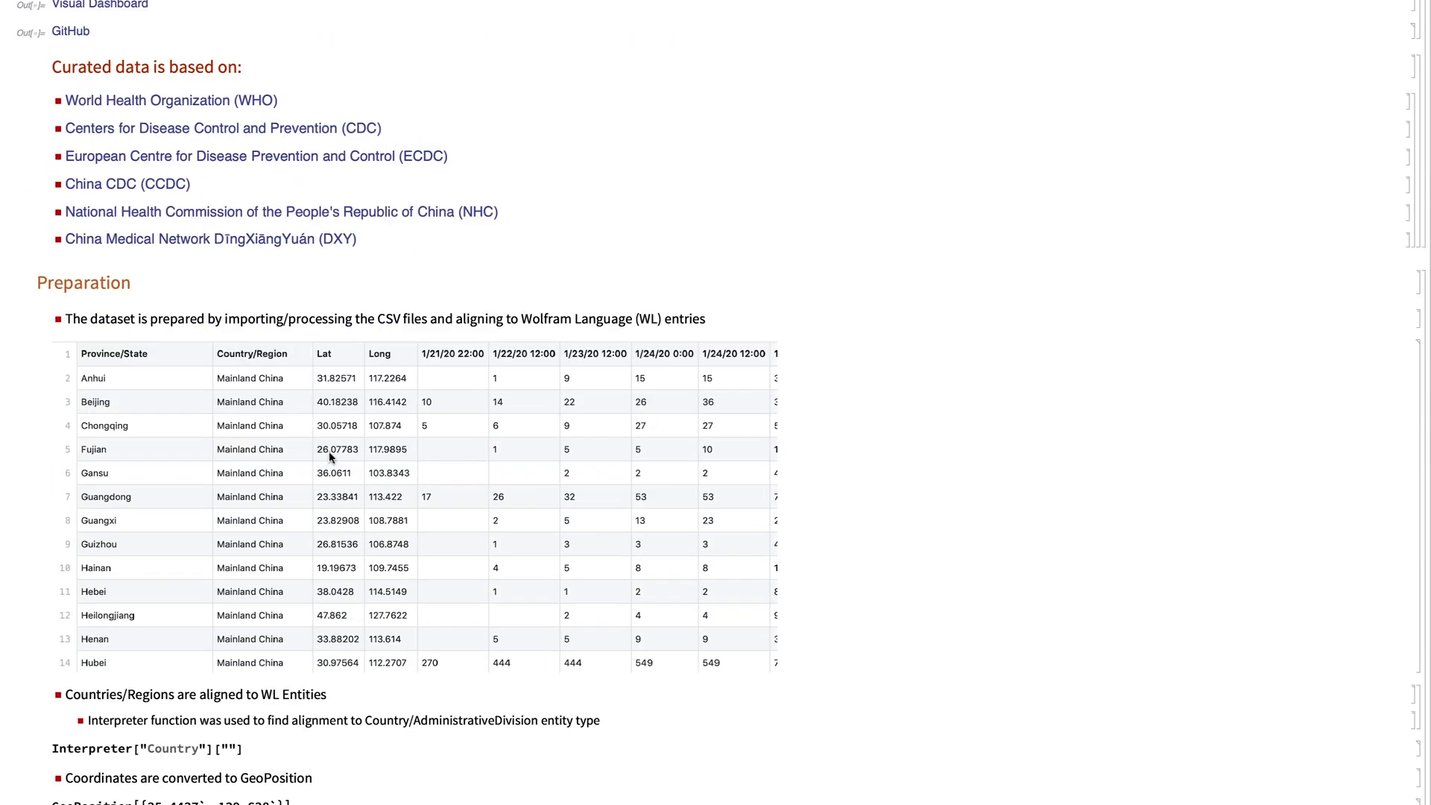
scroll(330, 457, down, 1)
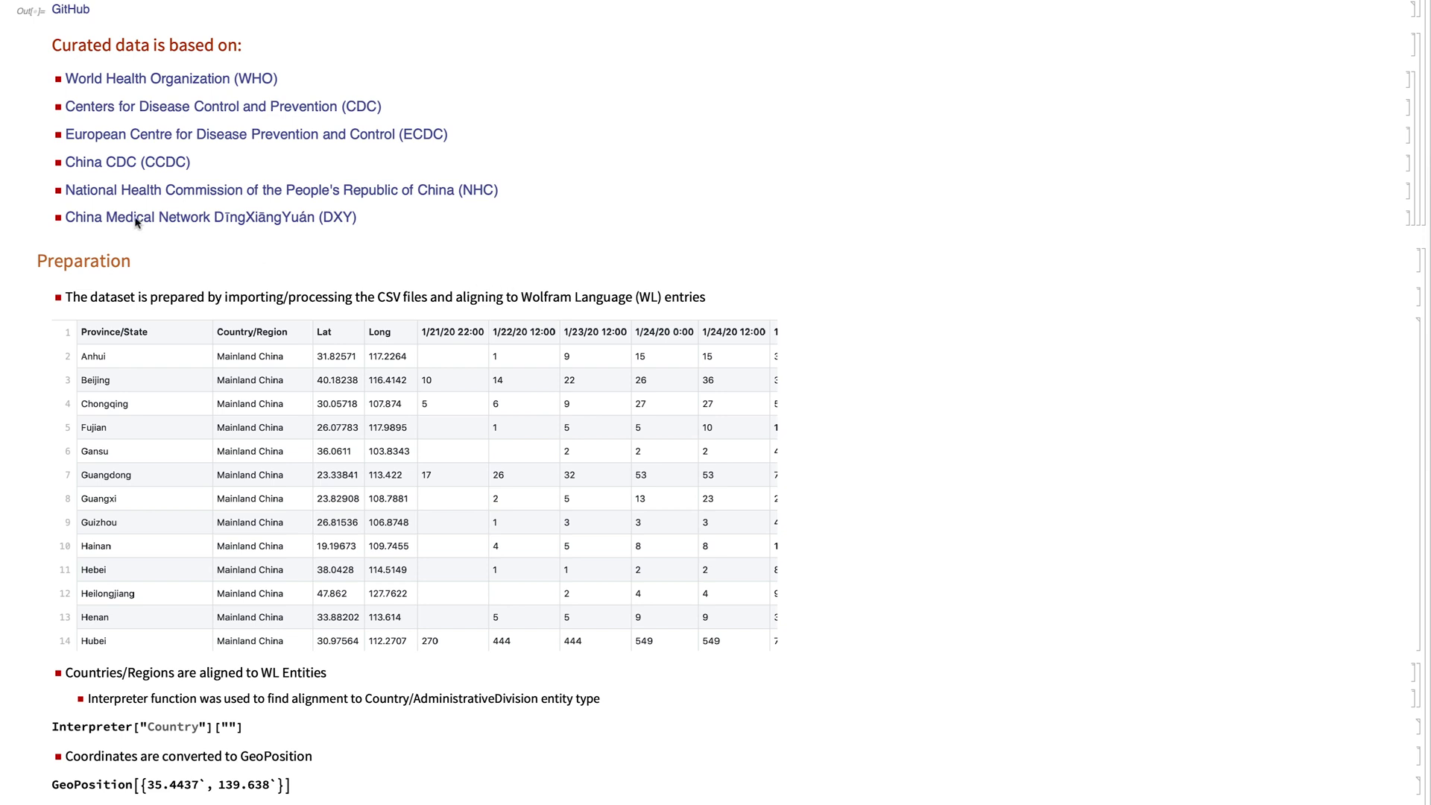
scroll(157, 294, down, 1)
scroll(156, 298, down, 1)
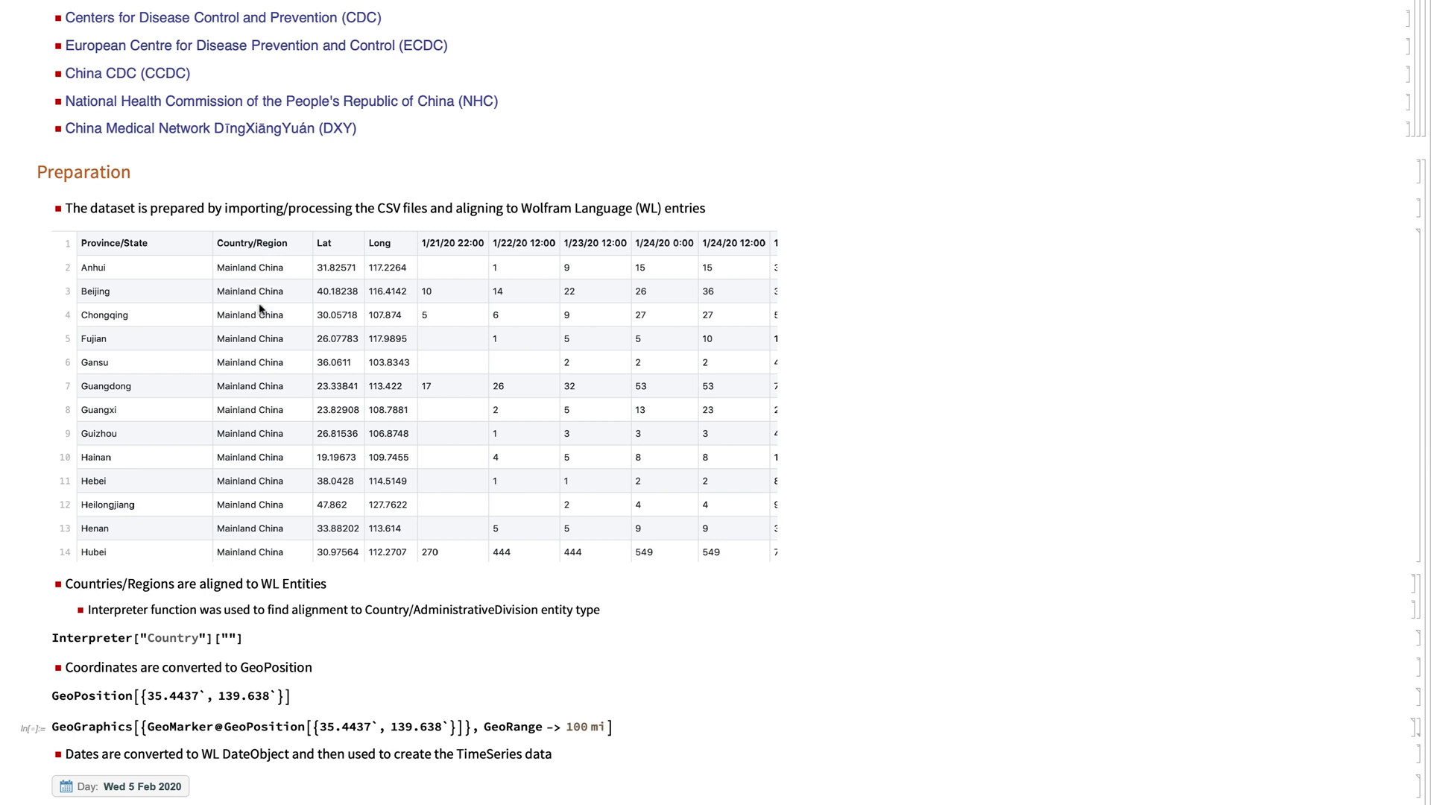
scroll(321, 519, down, 2)
scroll(286, 535, down, 2)
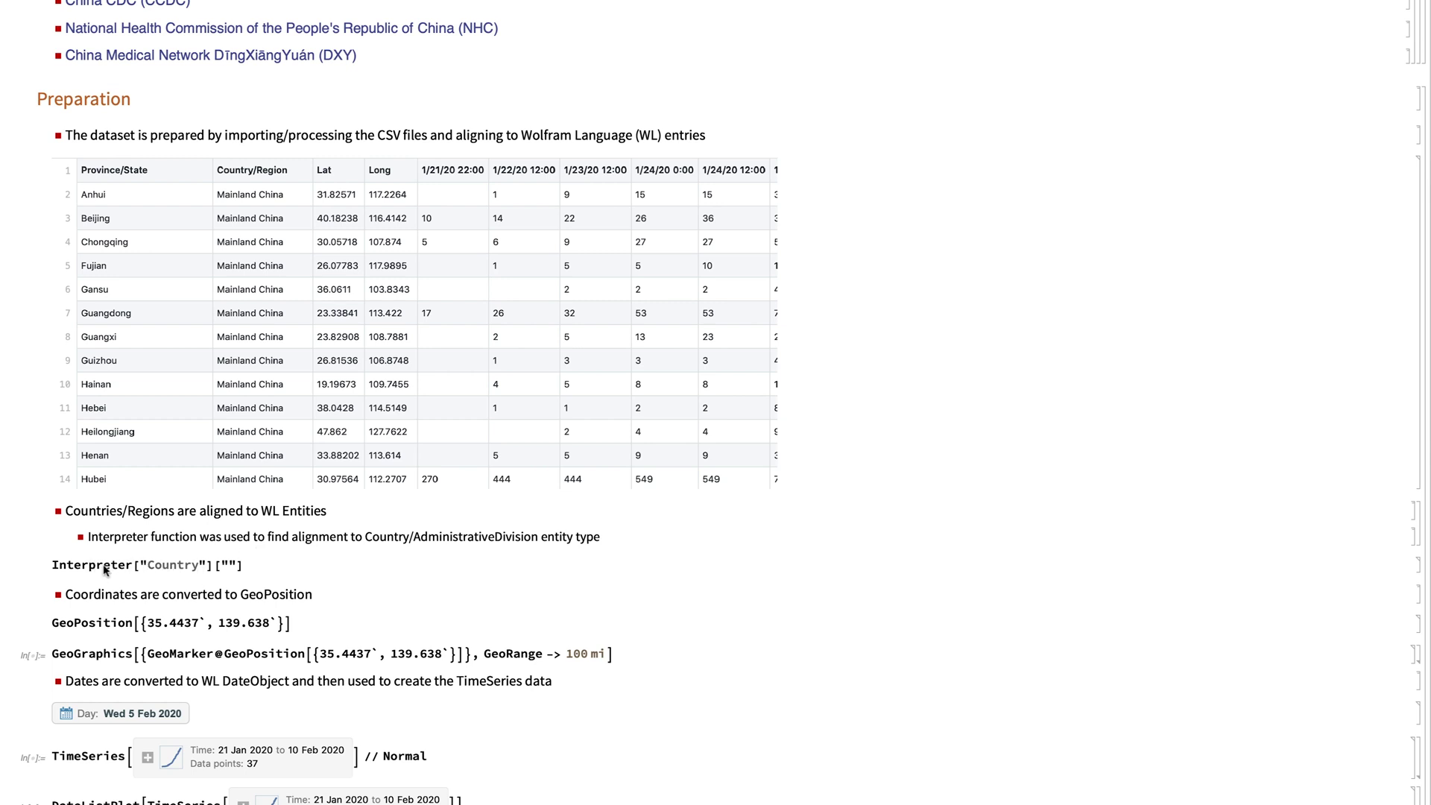
click(229, 563)
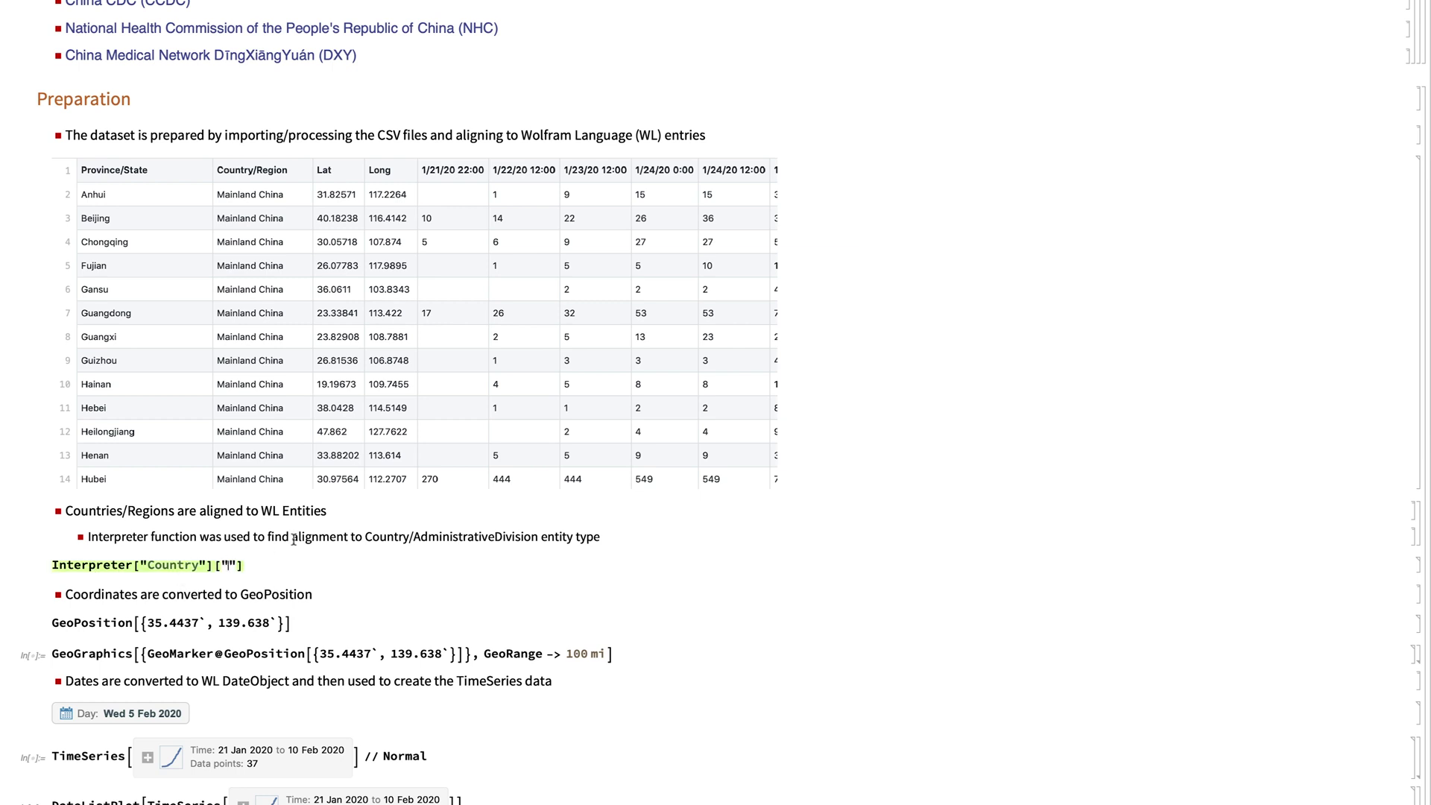
text(ausralia)
key(shift+Return)
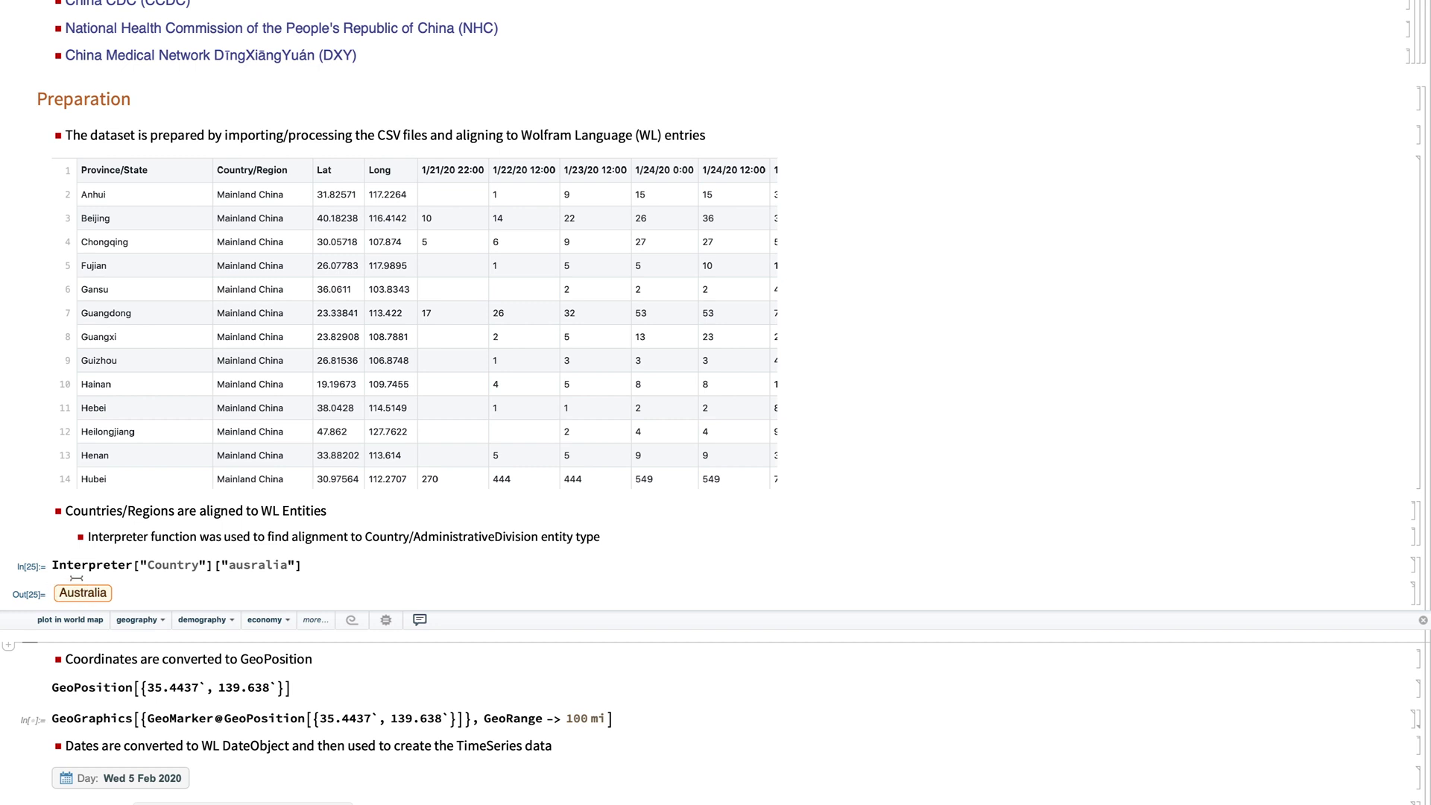
Step: Run the GeoGraphics GeoMarker cell with GeoRange -> 100 mi, then collapse its Tokyo map output
scroll(128, 589, down, 1)
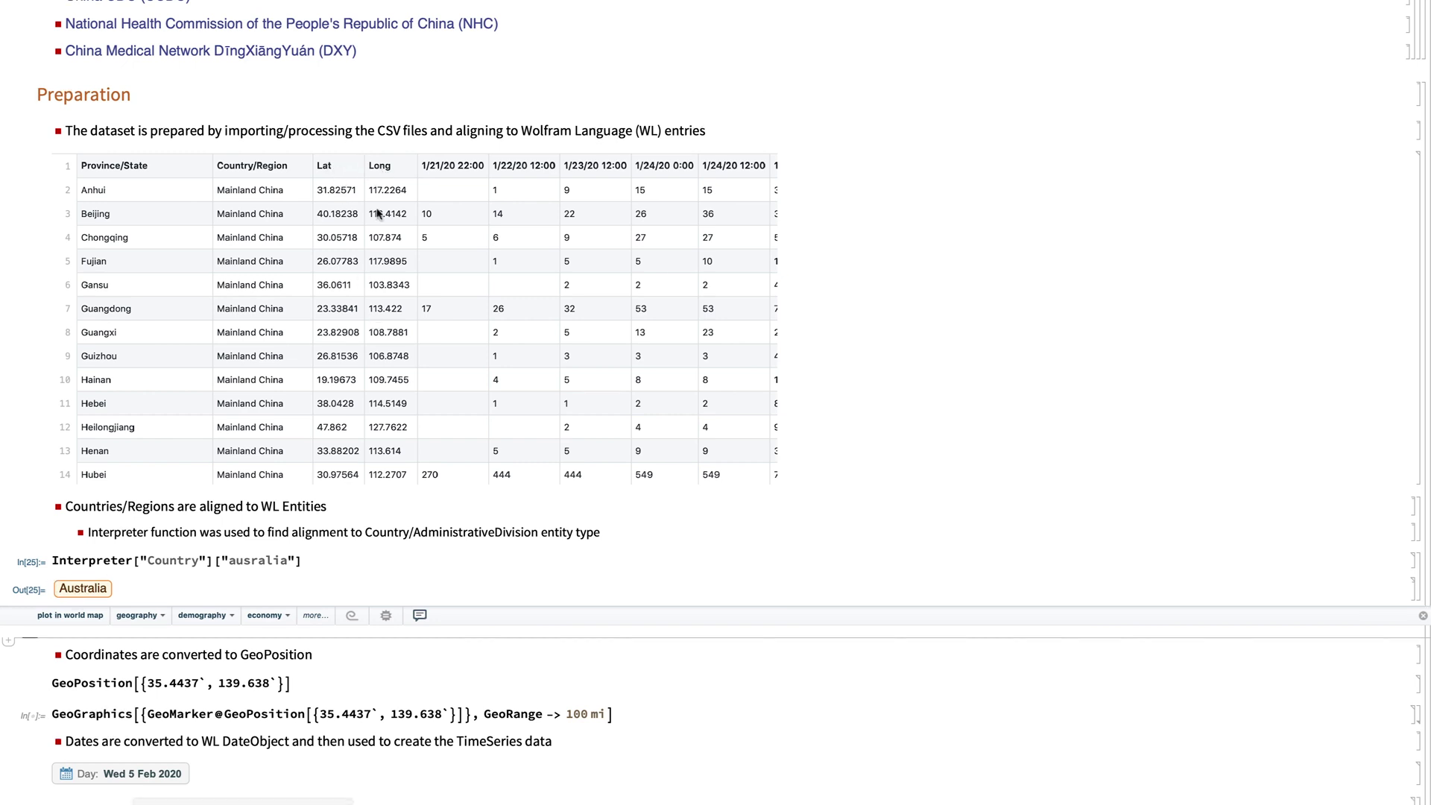
scroll(217, 646, down, 5)
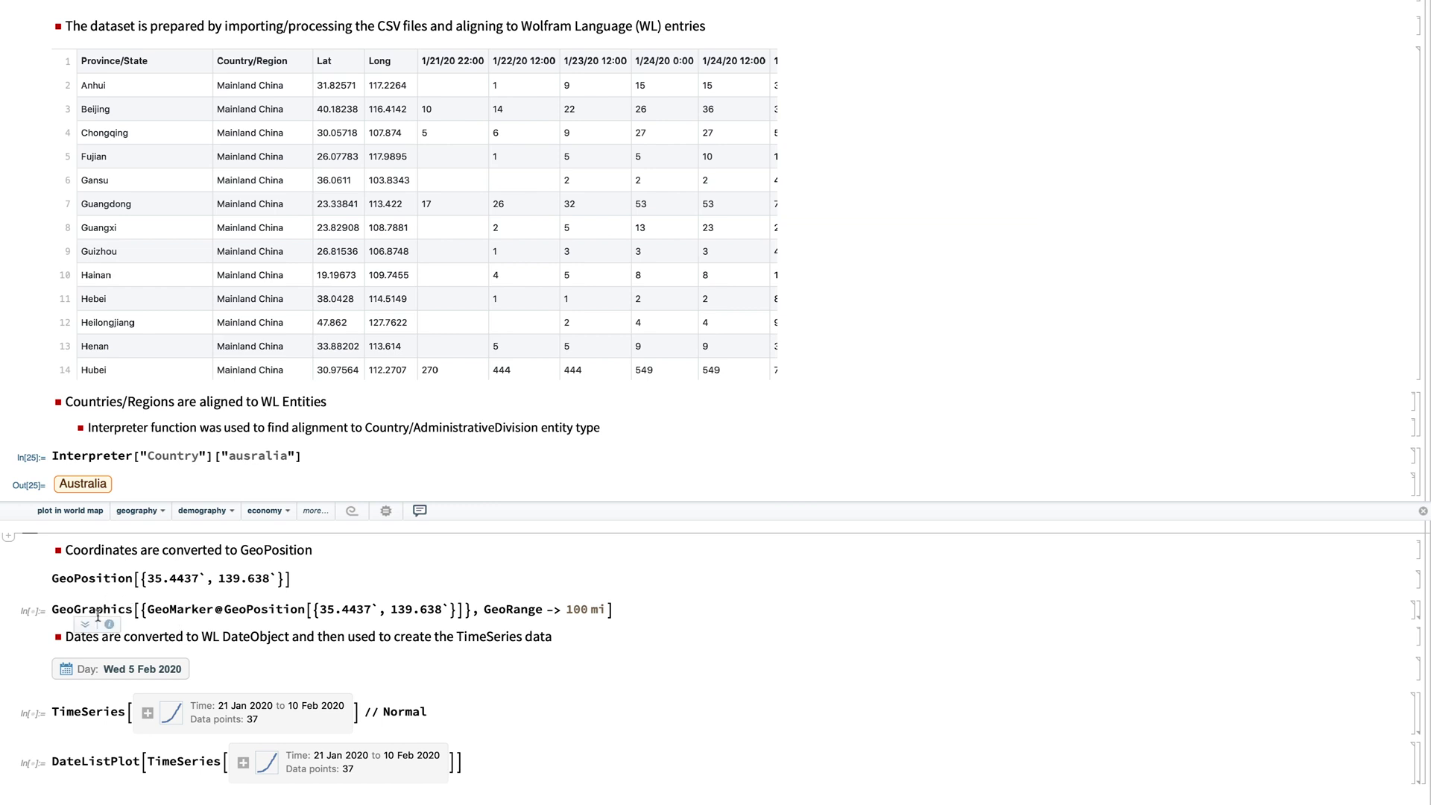
click(626, 613)
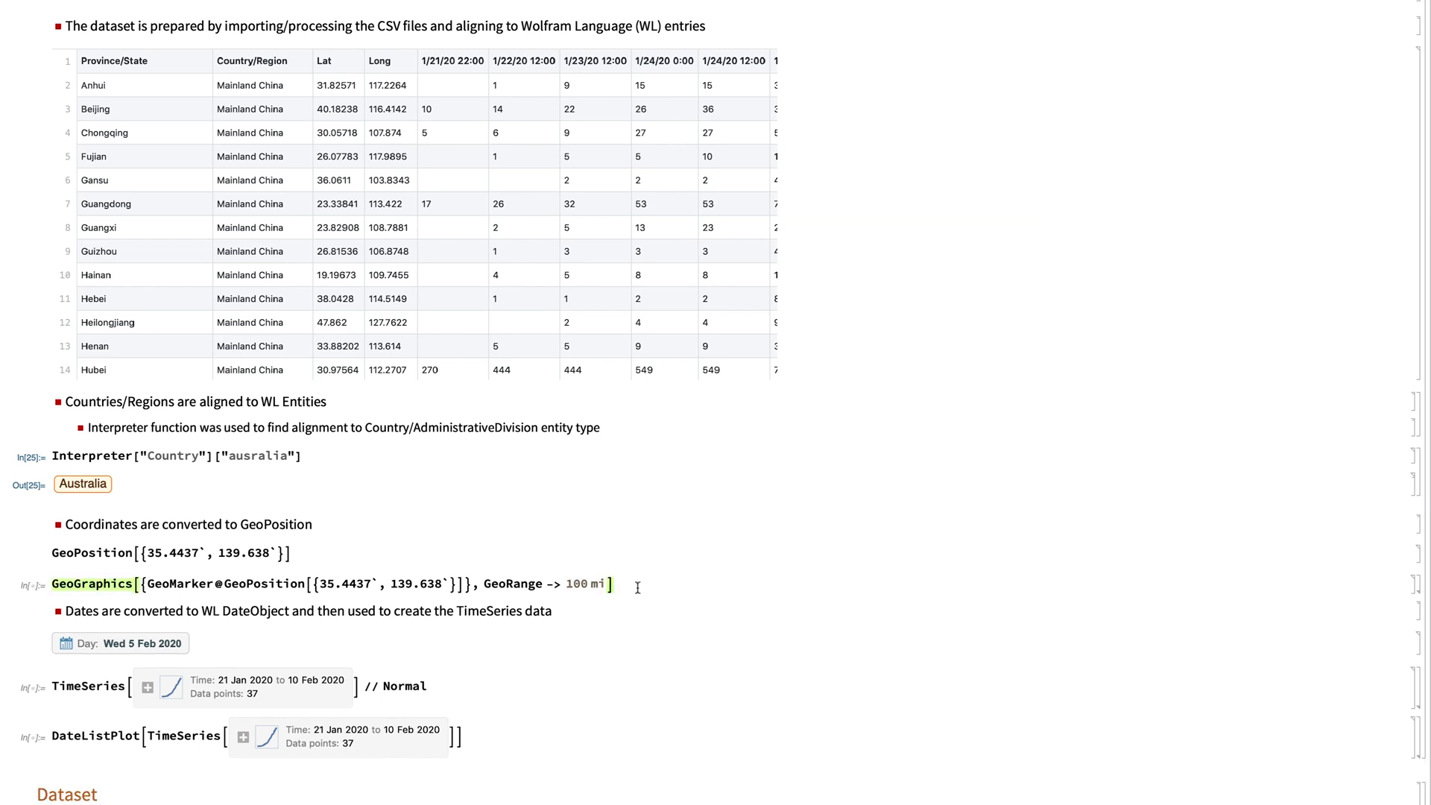
key(shift+Return)
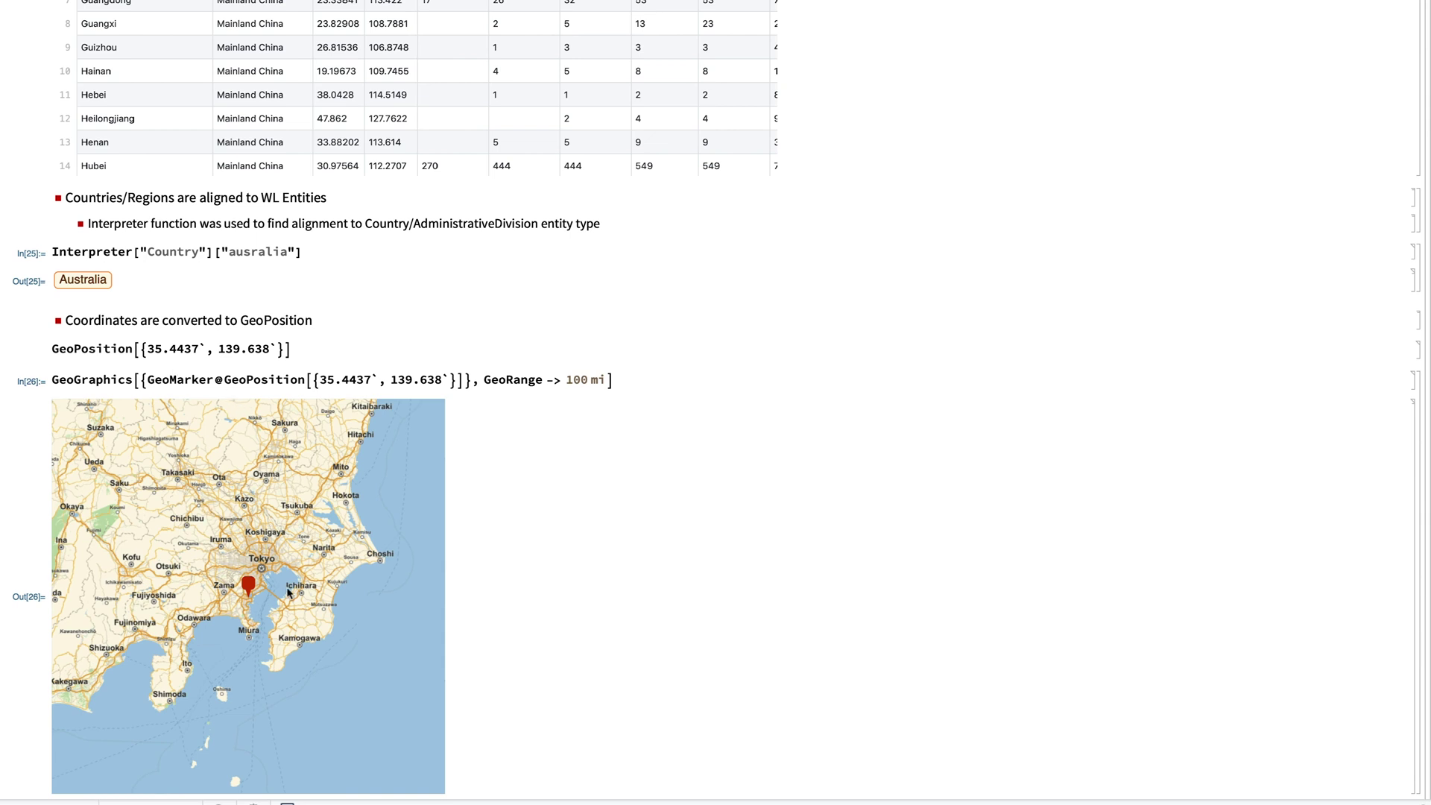
double_click(1415, 382)
scroll(278, 385, up, 5)
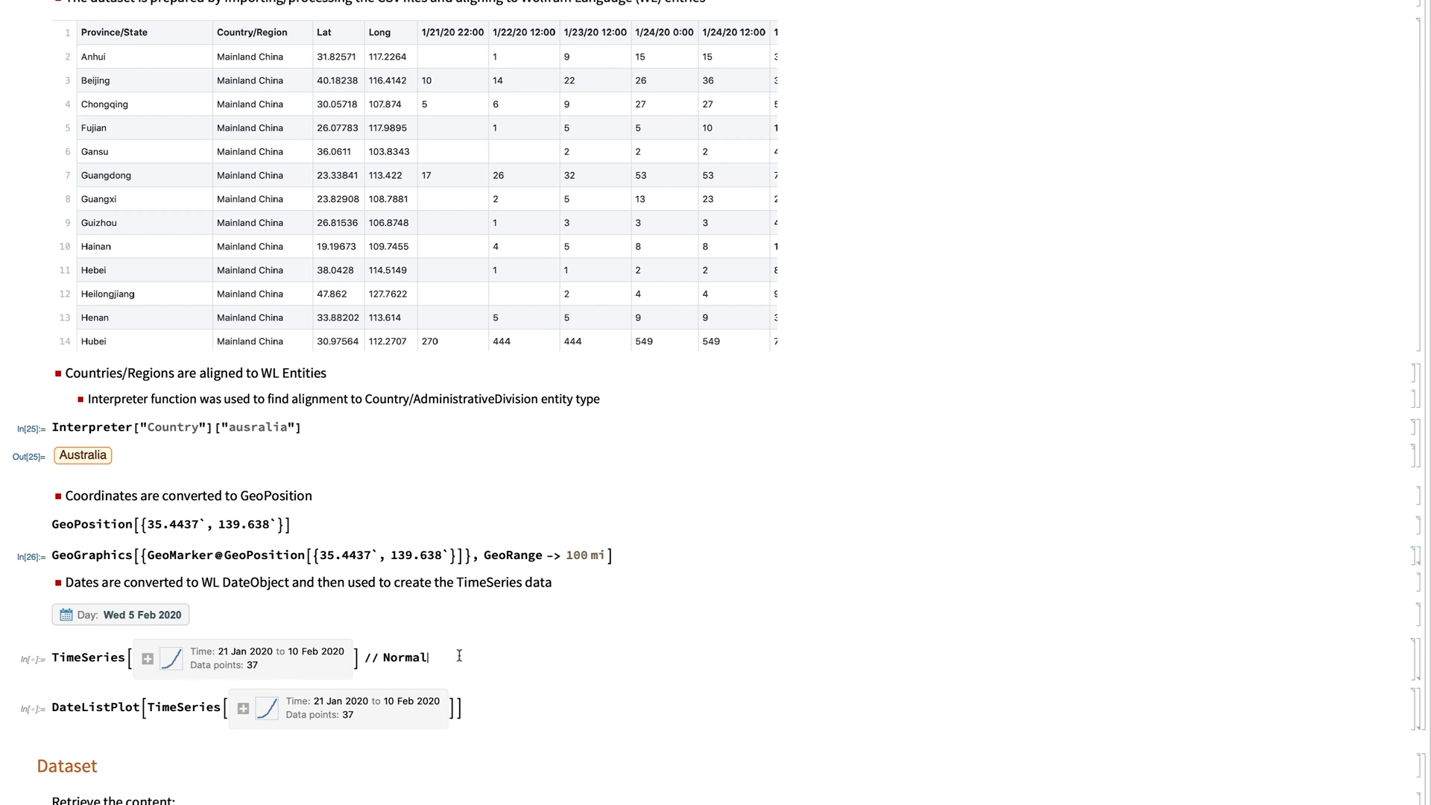
Step: List the TimeSeries date-value pairs with Normal, hide them, and draw the DateListPlot of cases
key(shift+Return)
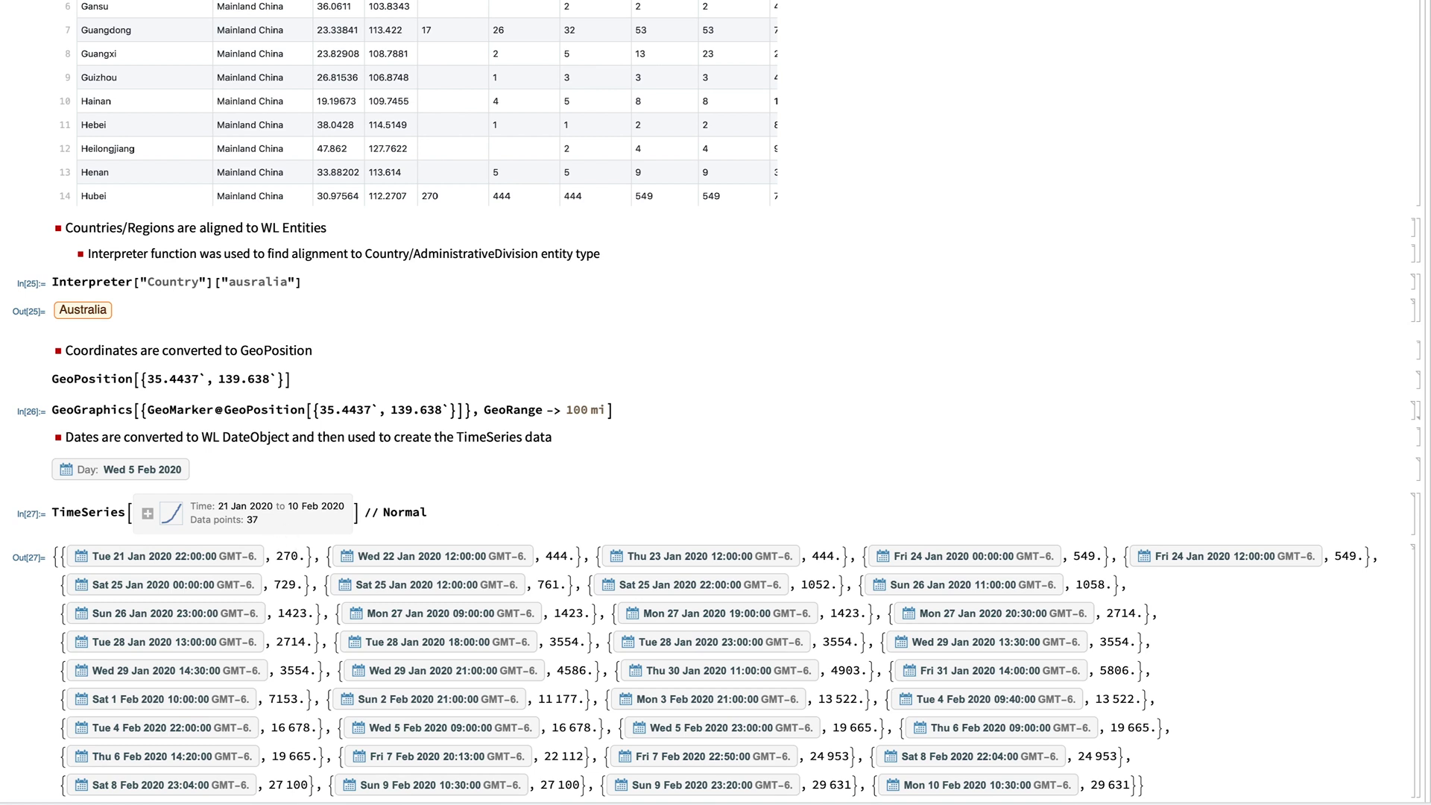
double_click(1419, 506)
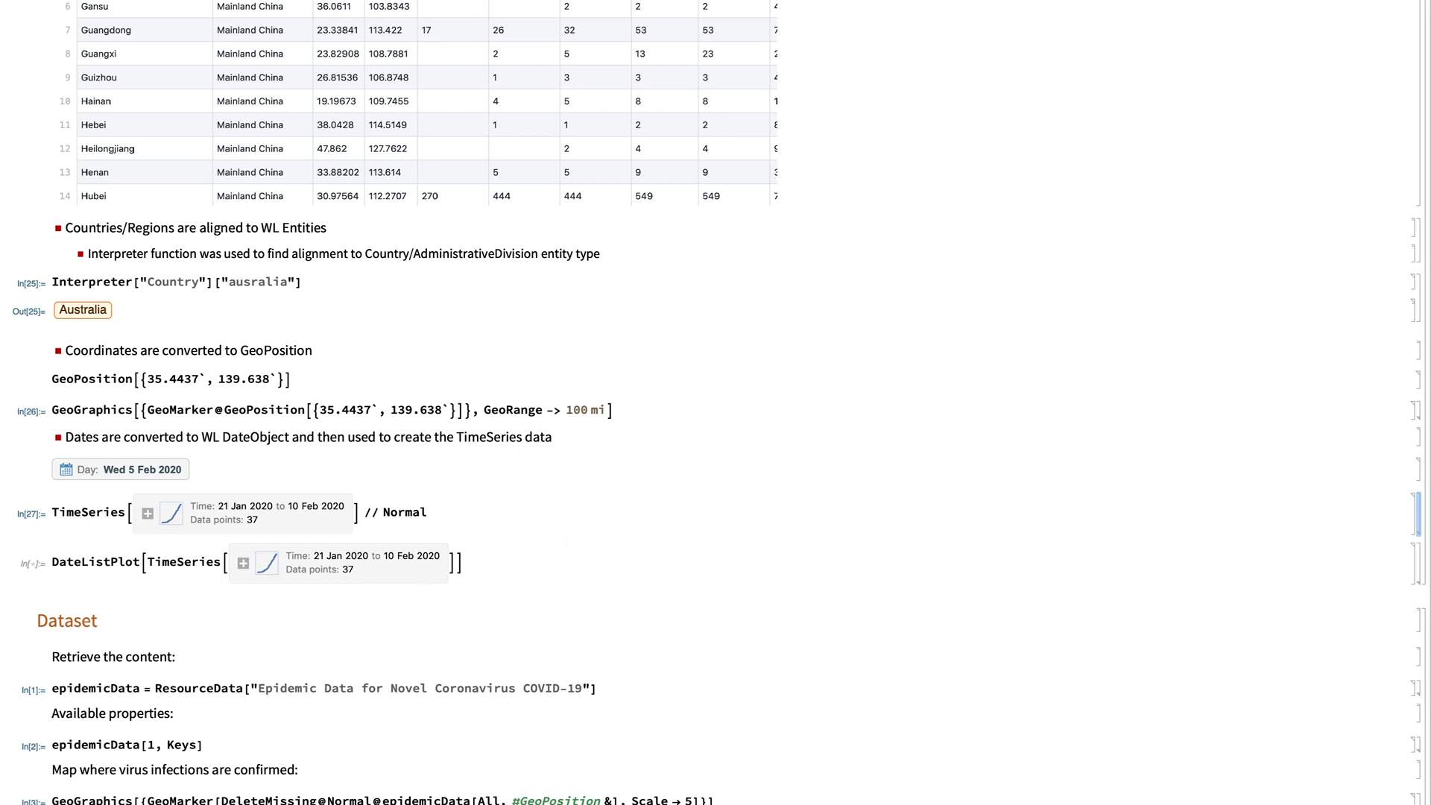
key(shift+Return)
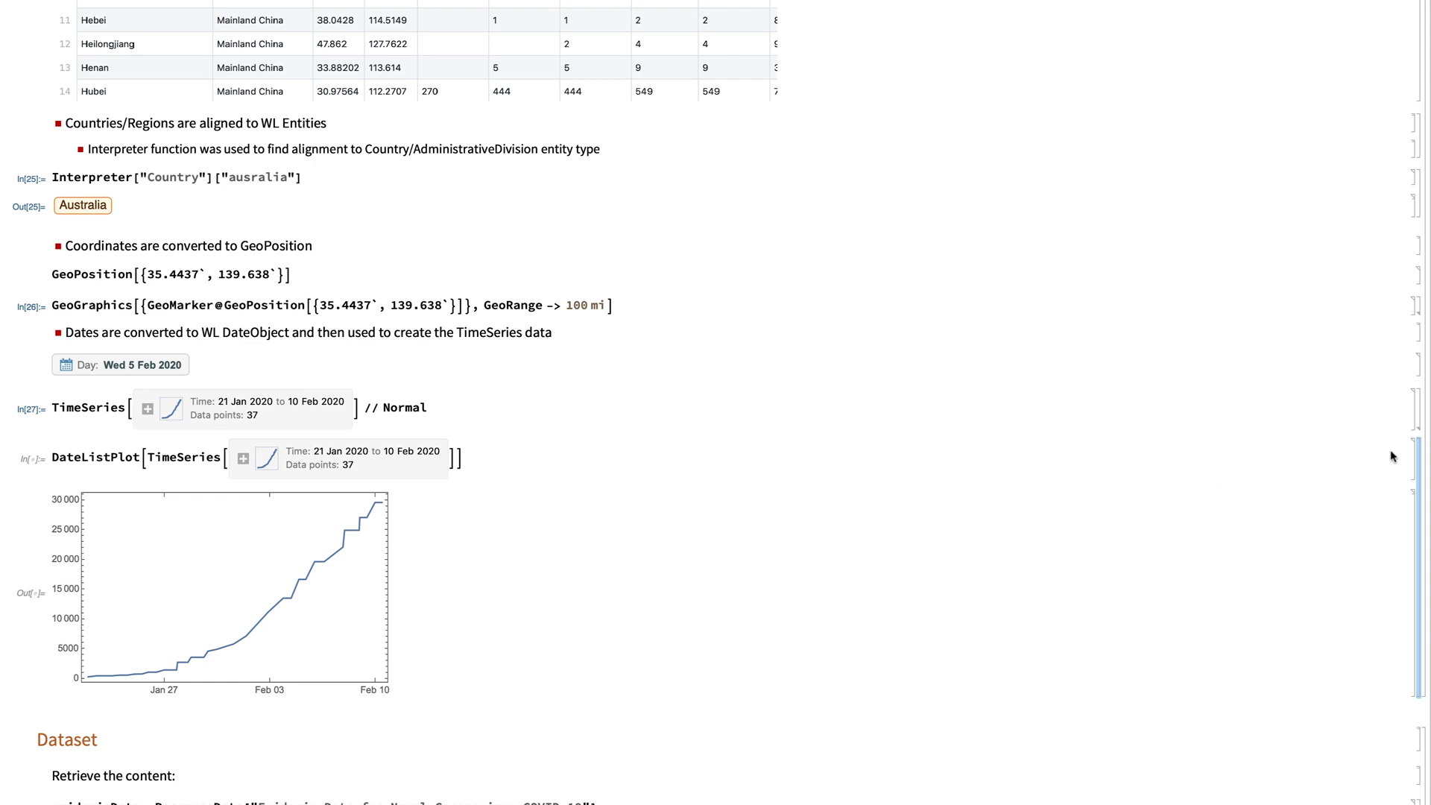
Step: Expand the In[1] cell to show the epidemicData dataset table
scroll(496, 518, down, 4)
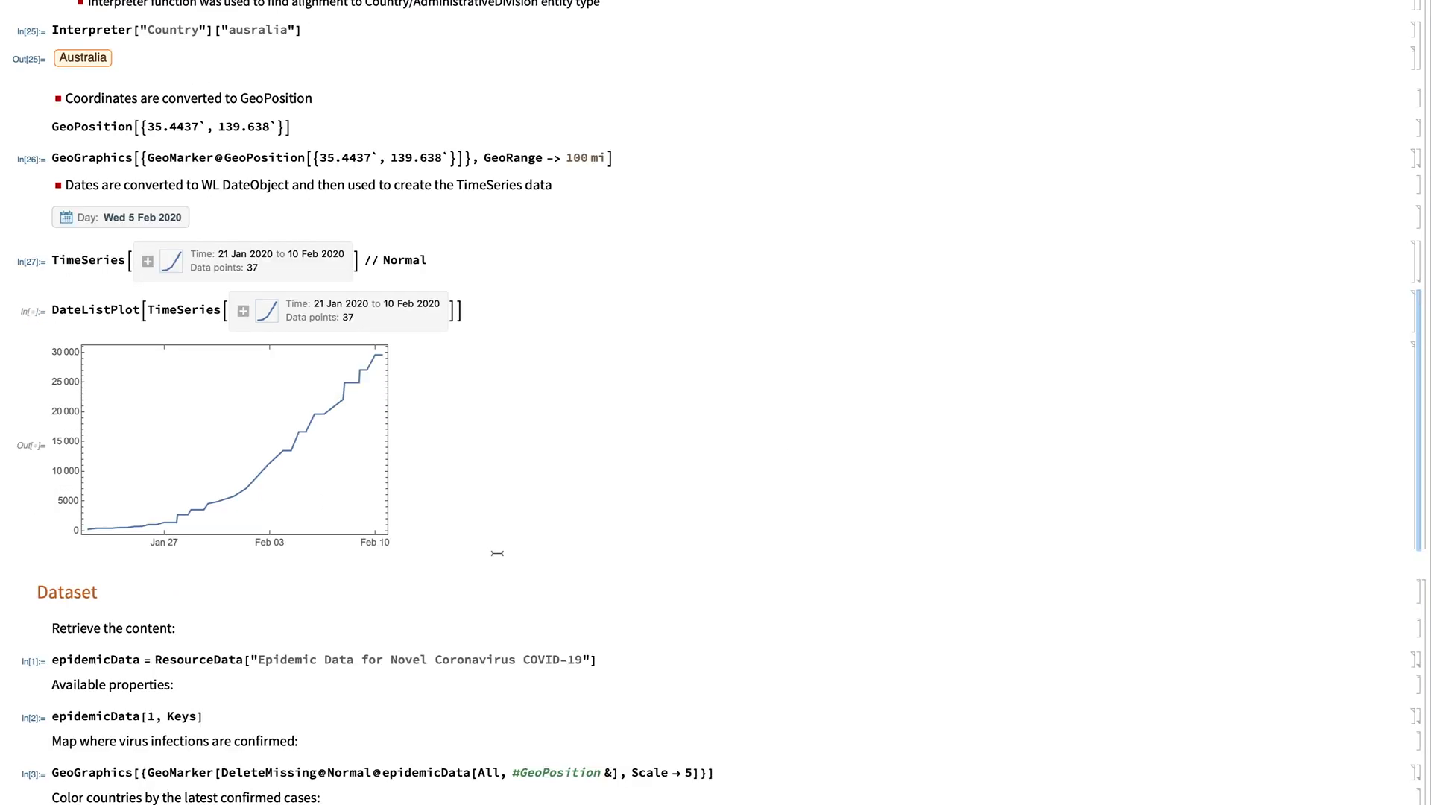
scroll(502, 569, down, 5)
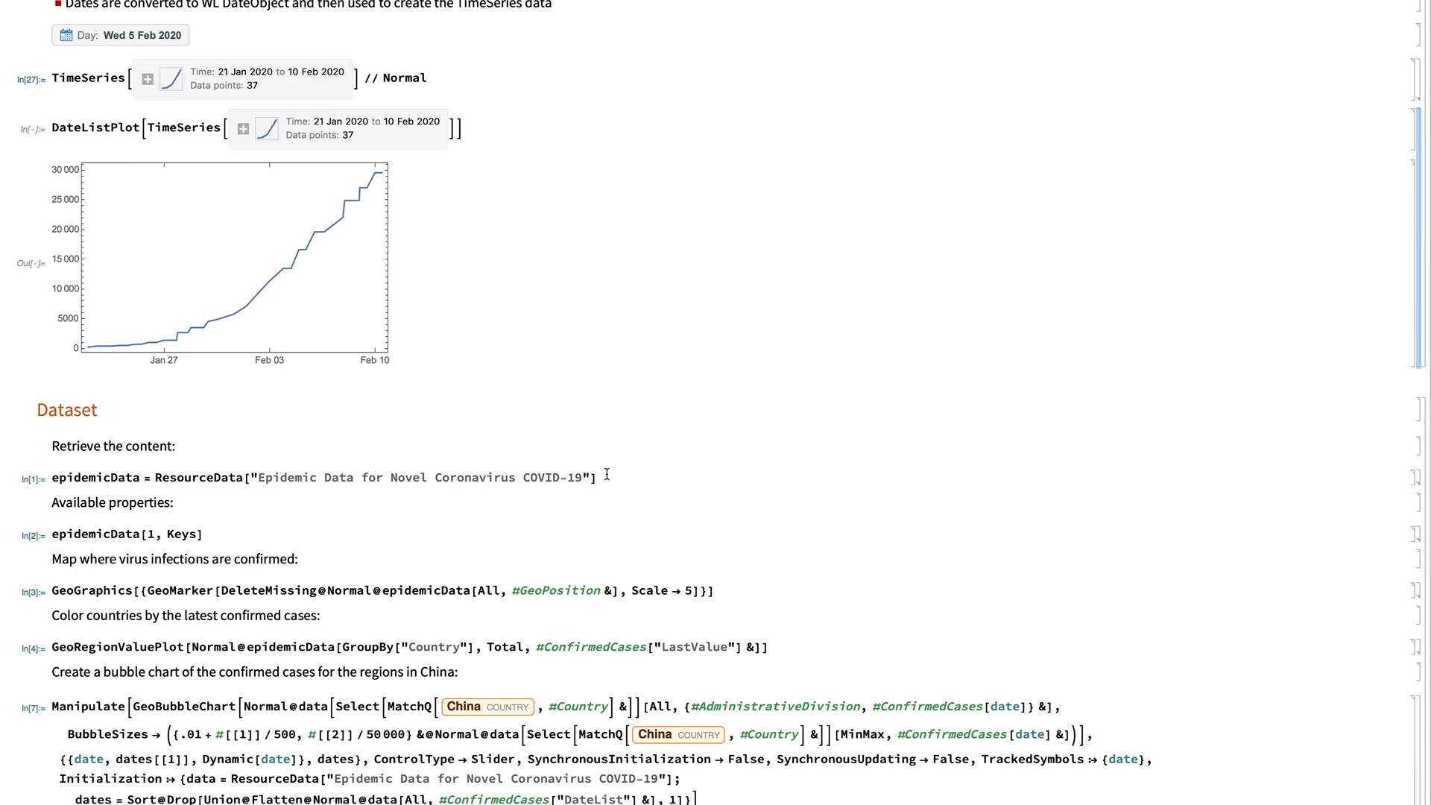
double_click(1421, 477)
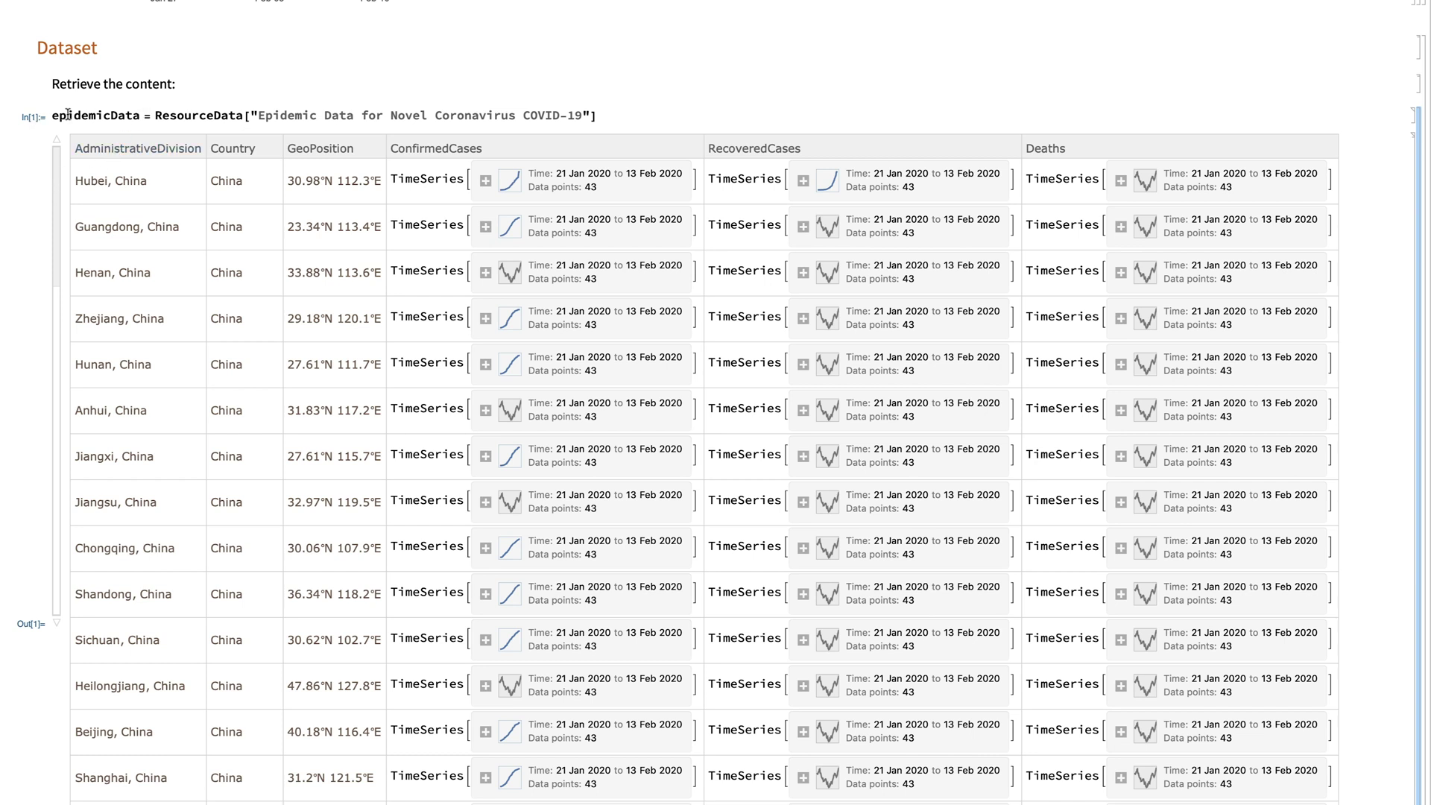
Step: Collapse the dataset table, evaluate Keys to list six properties, and draw the red-marker GeoGraphics infection map
double_click(1420, 123)
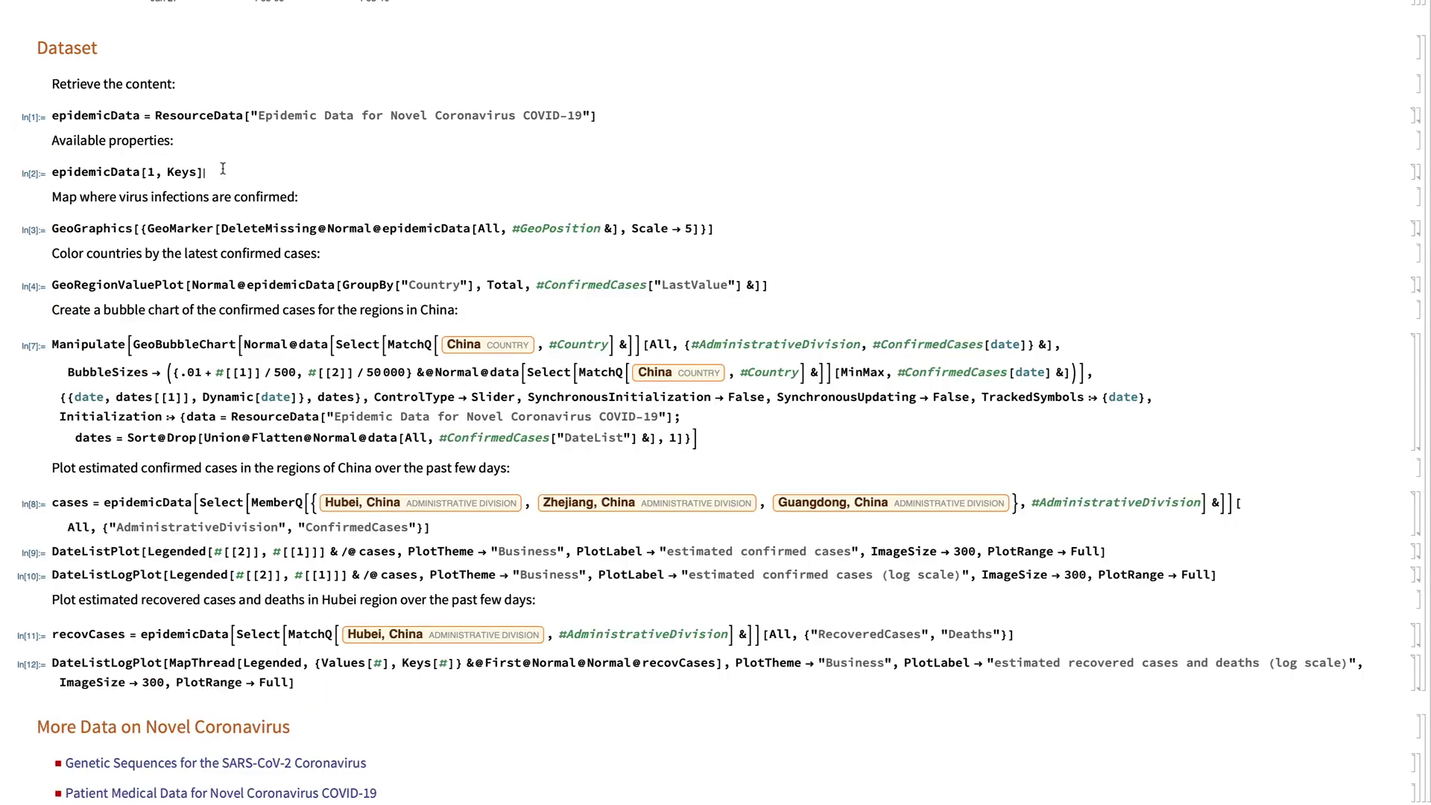
key(shift+Return)
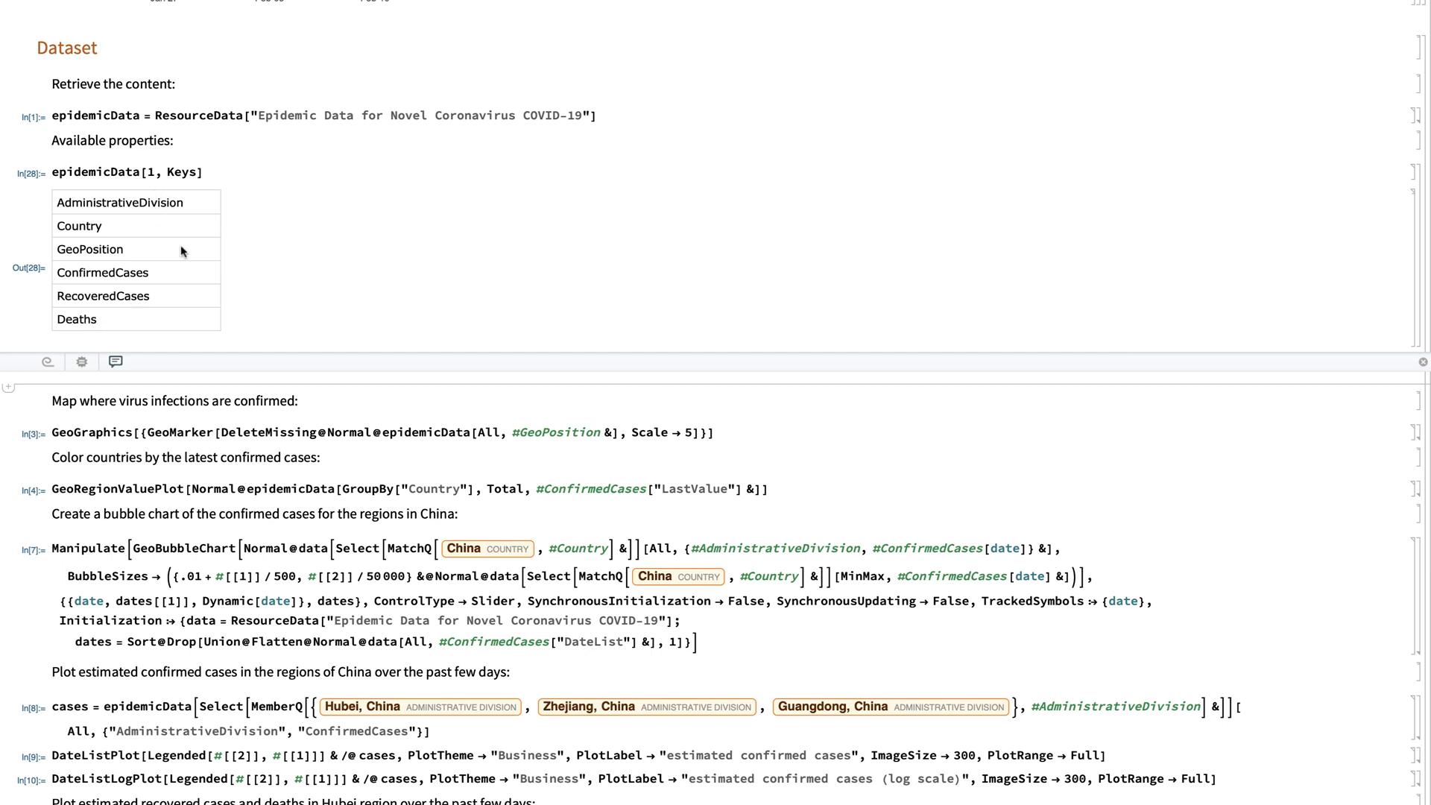
scroll(209, 321, down, 3)
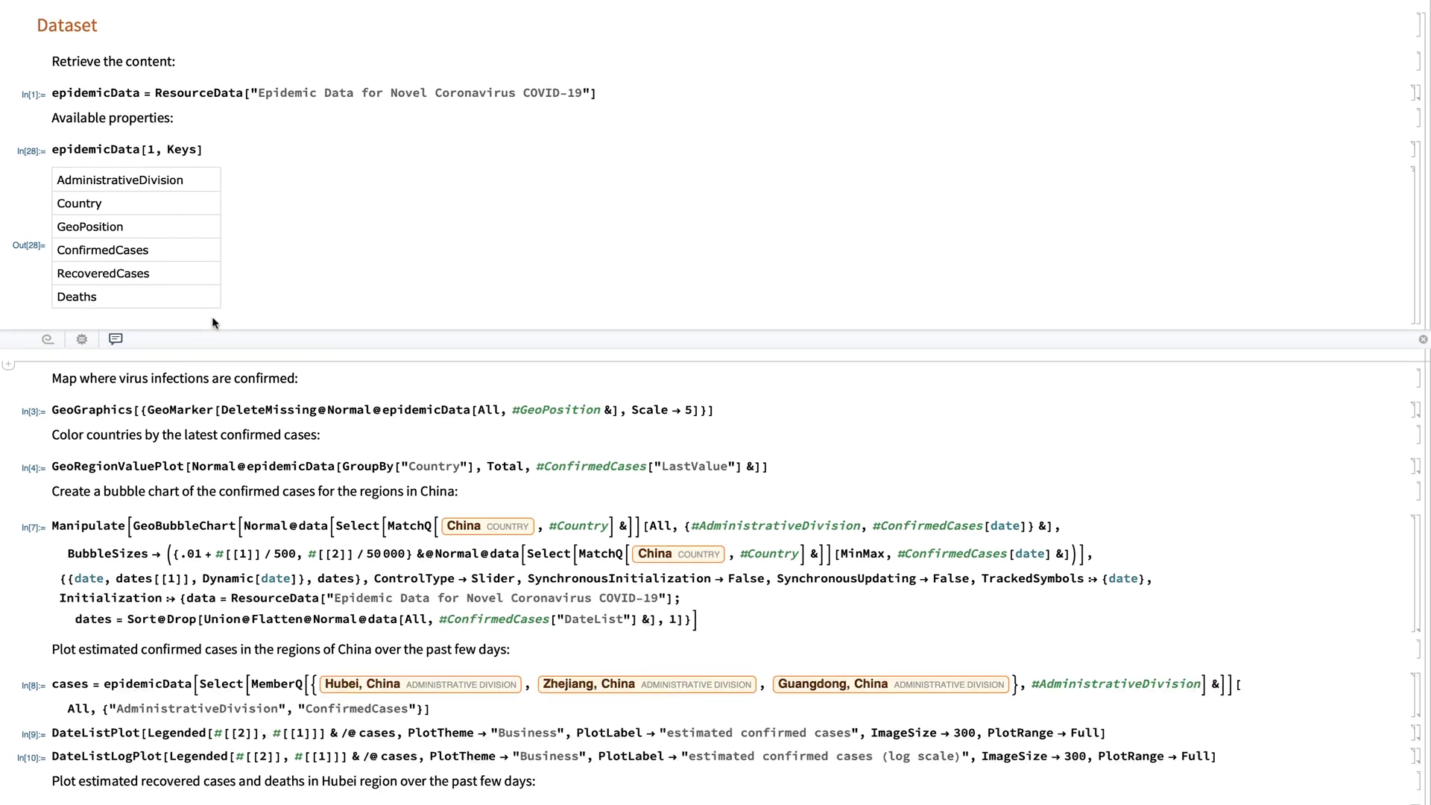
scroll(208, 326, down, 3)
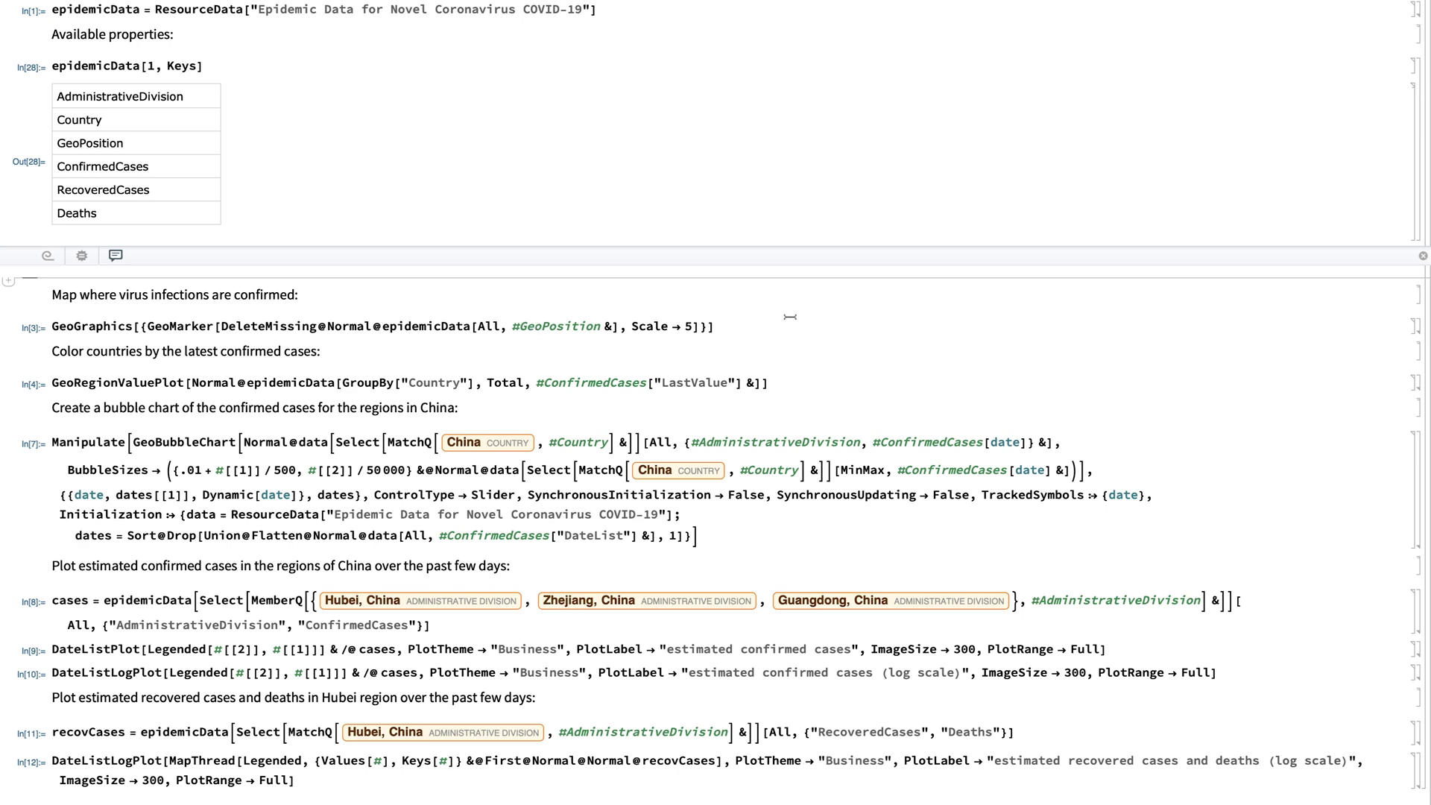
click(767, 320)
key(shift+Return)
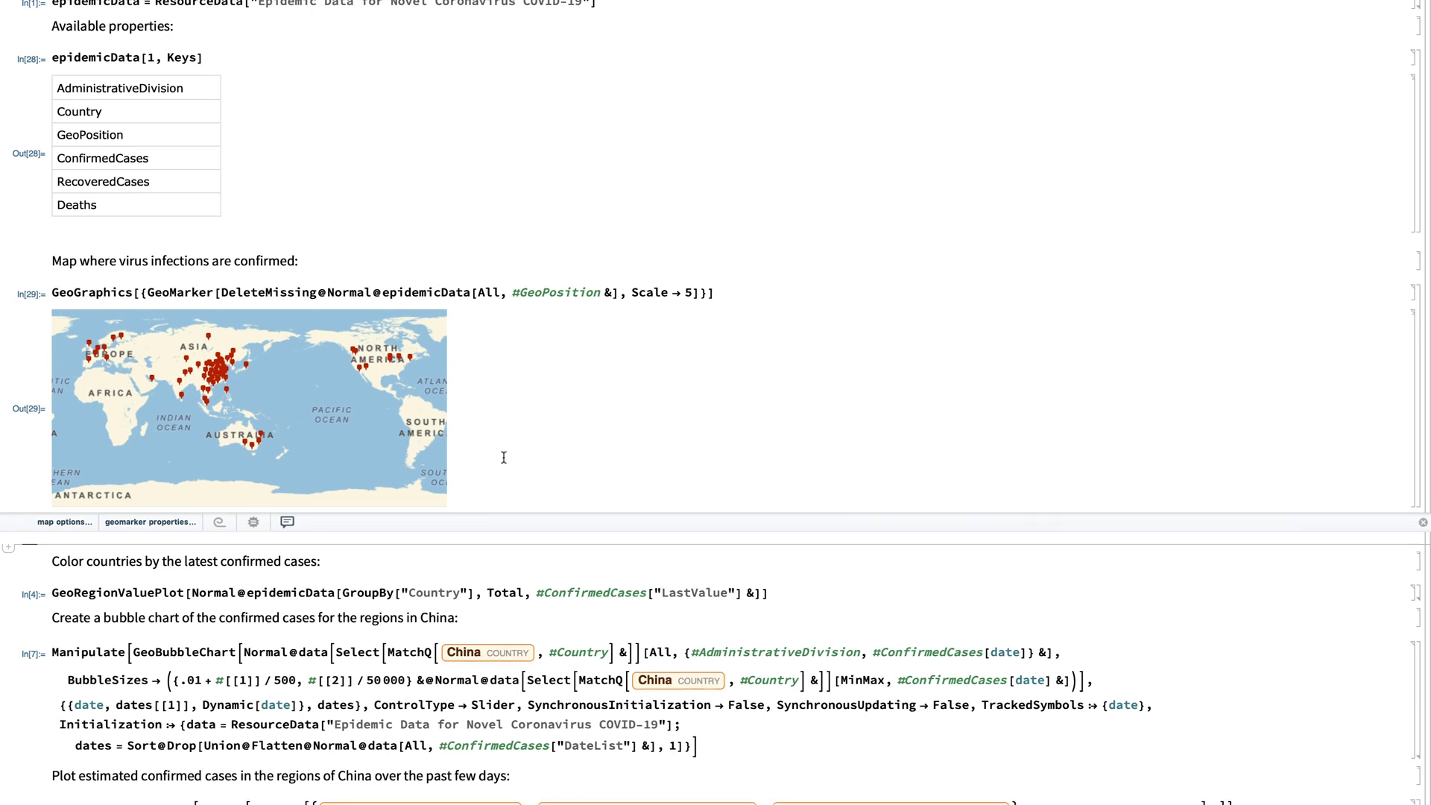
Step: Evaluate the GeoRegionValuePlot choropleth of latest confirmed cases as In[30], then collapse its output
scroll(503, 457, down, 5)
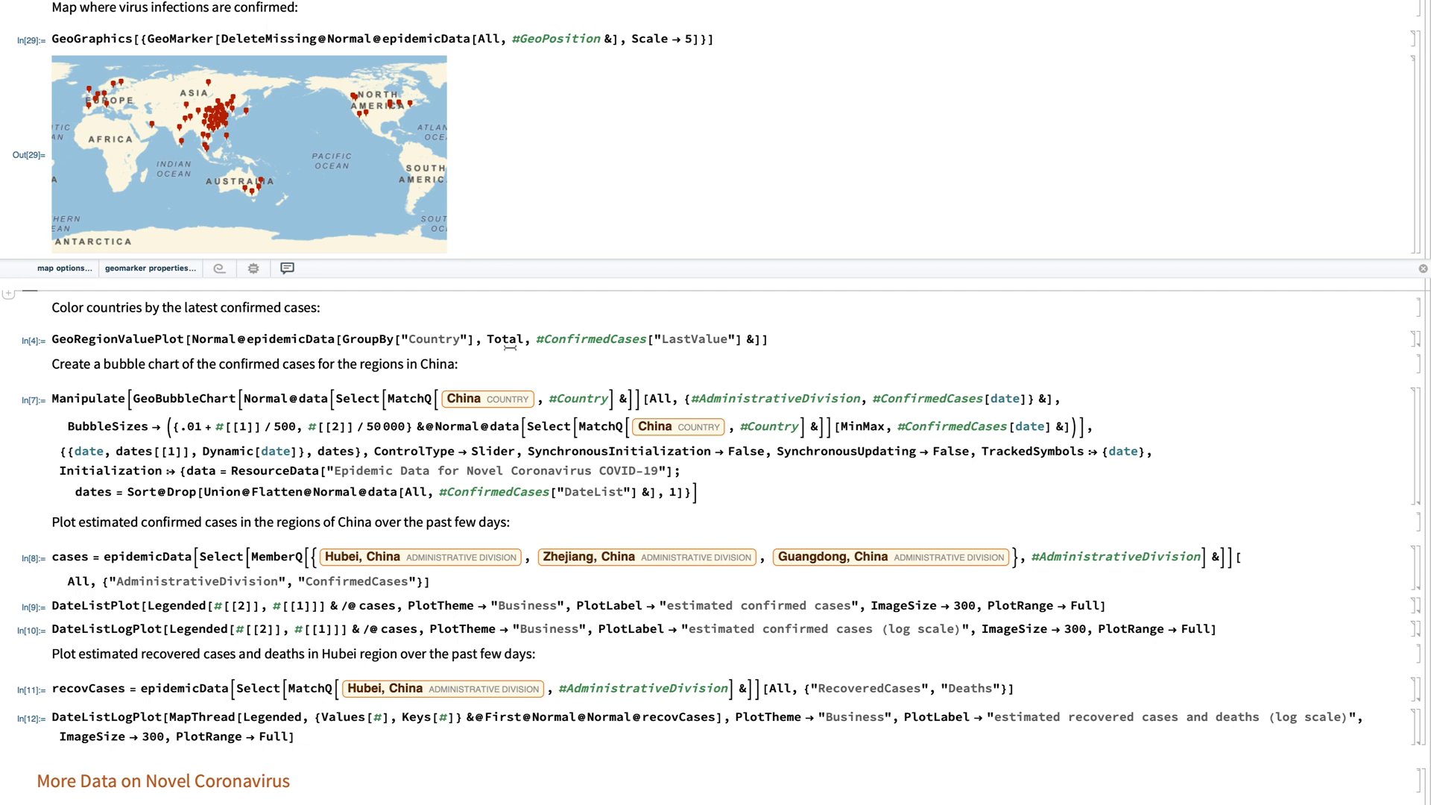
click(403, 340)
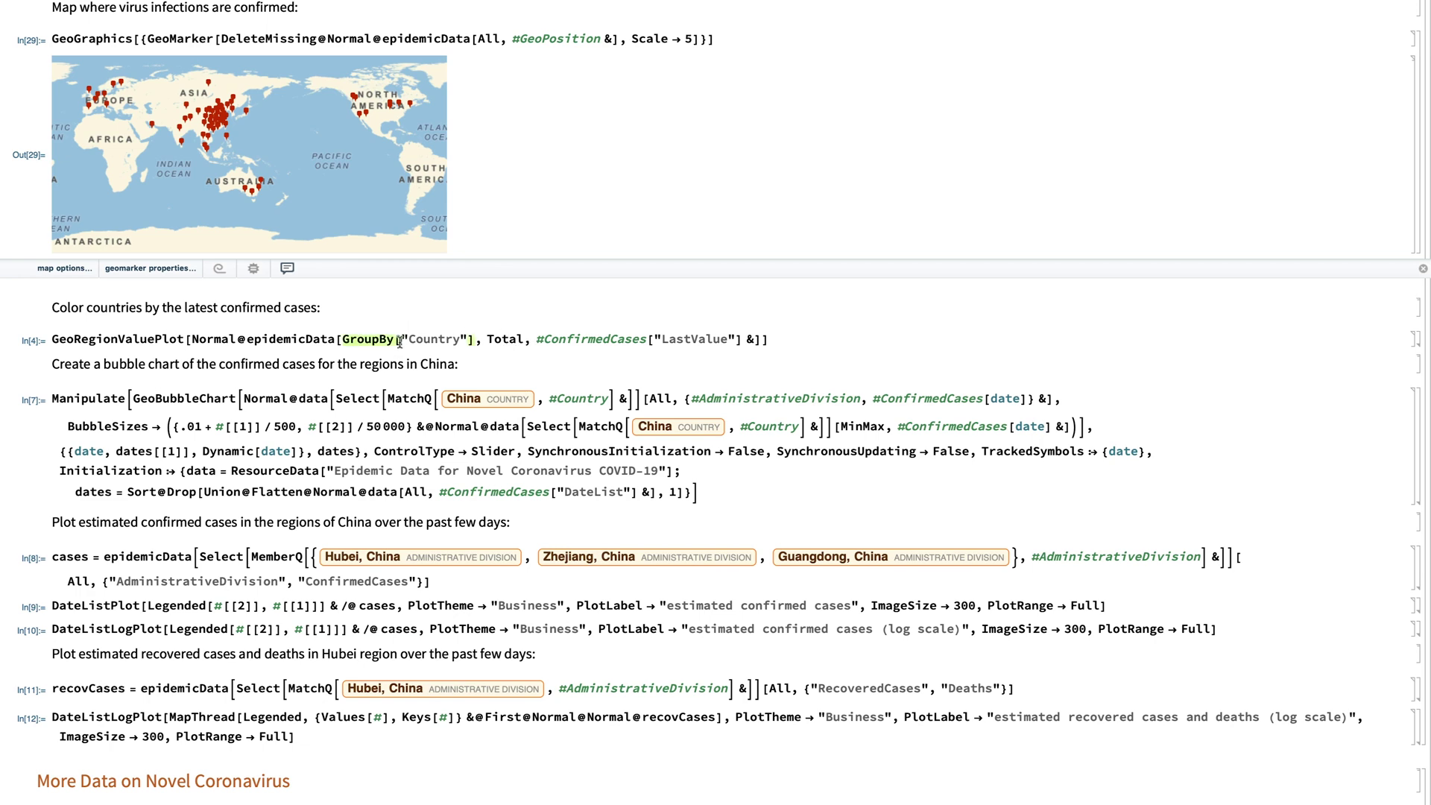
key(shift+Return)
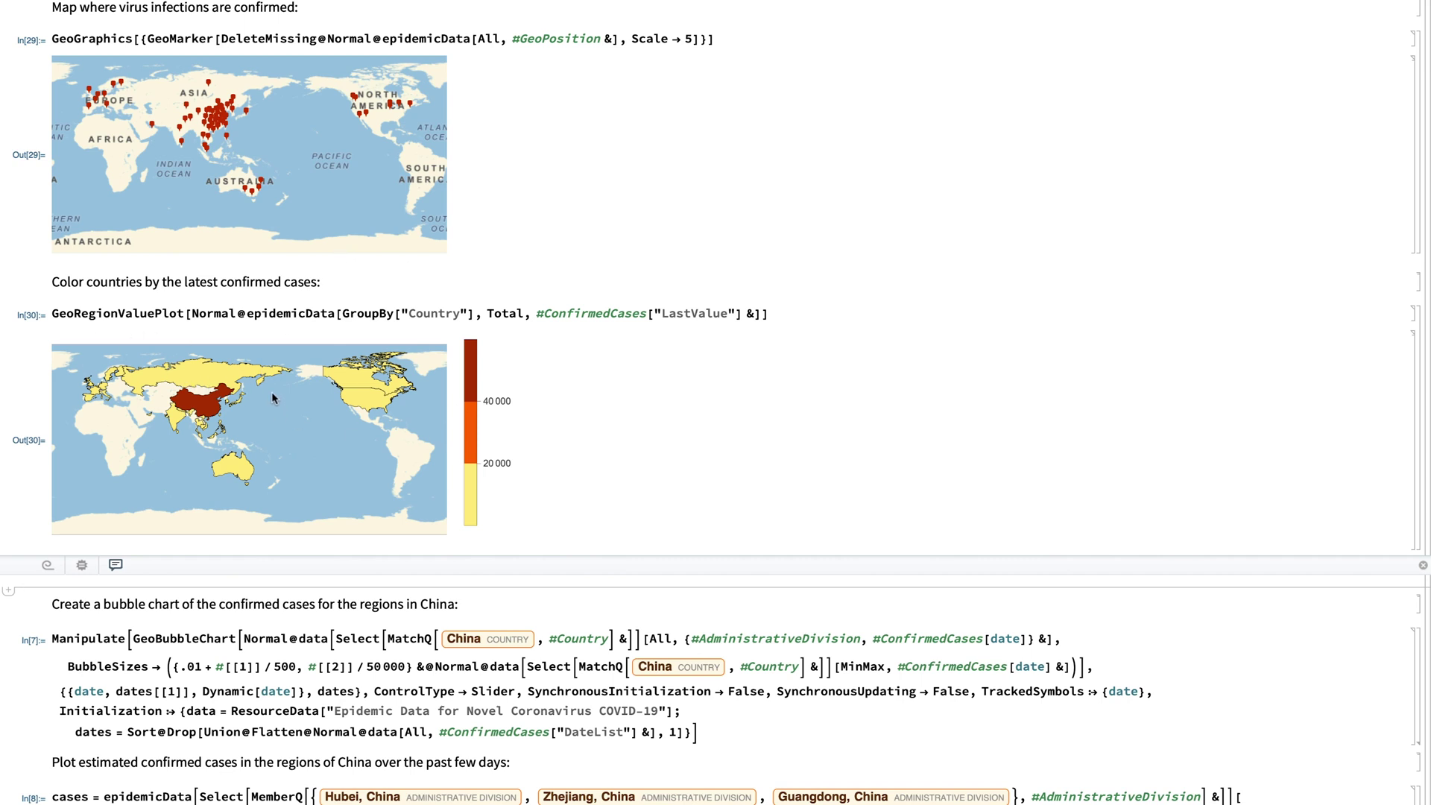
double_click(1424, 316)
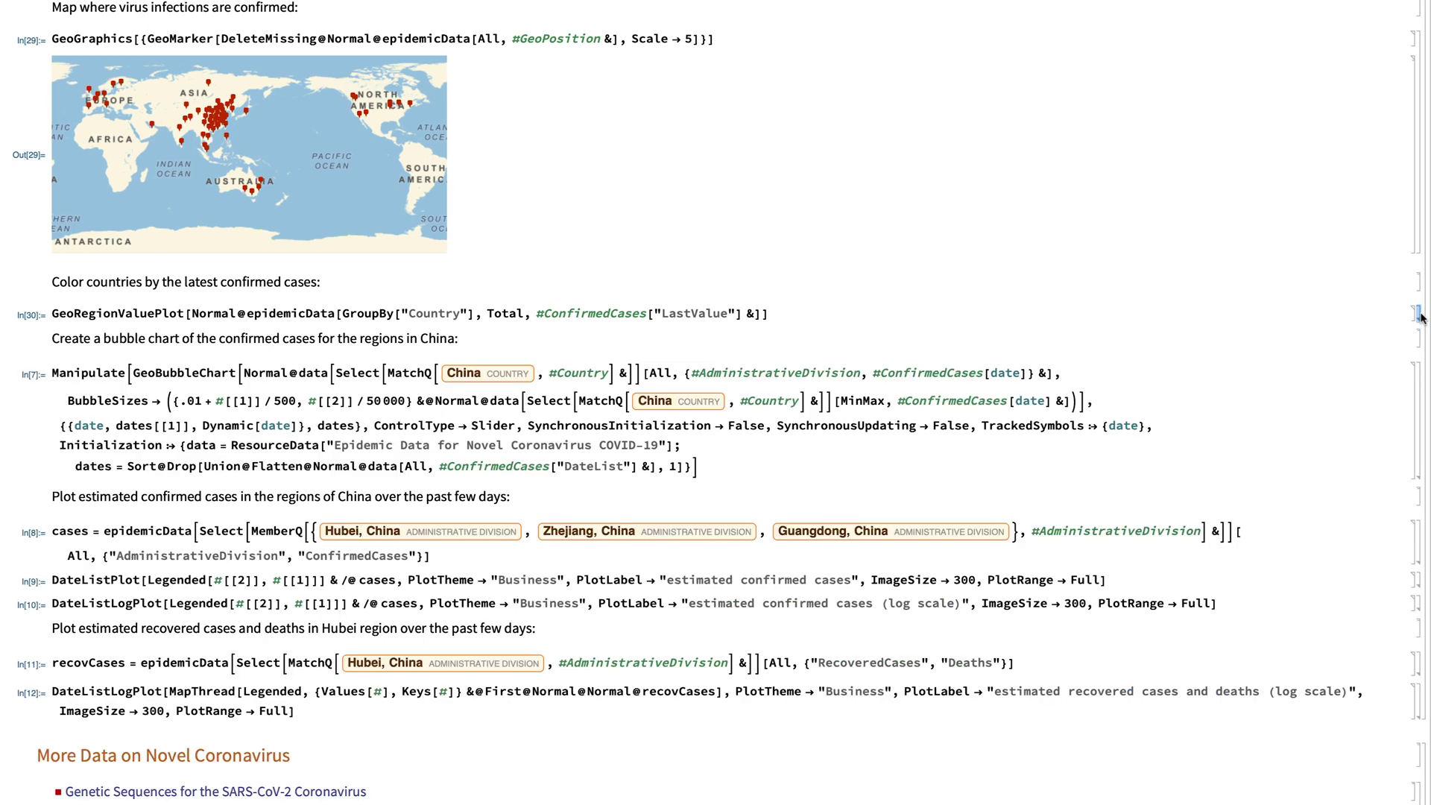
scroll(671, 335, down, 2)
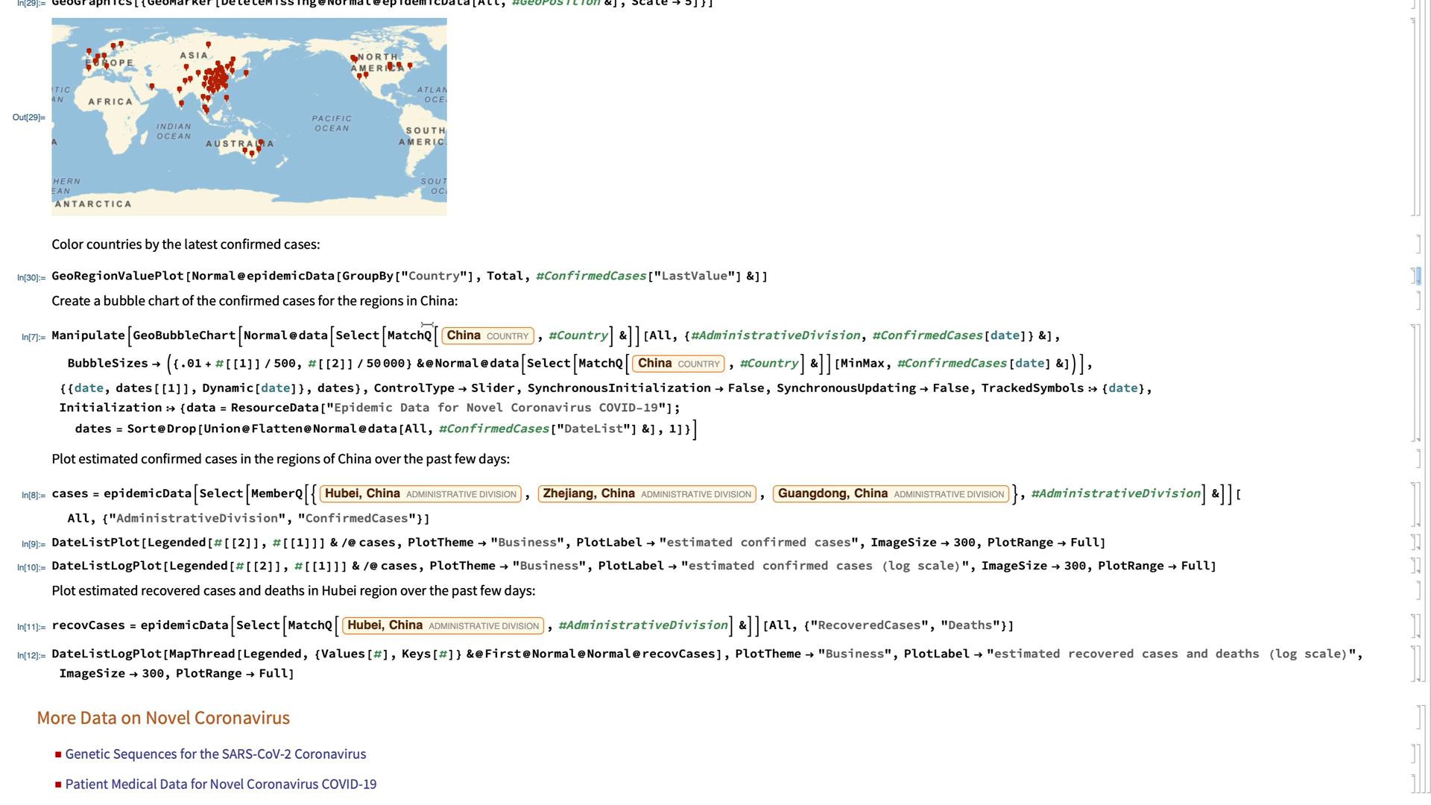
Step: Run the Manipulate GeoBubbleChart of China's regional cases and slide its date to Thu 13 Feb 2020
click(375, 347)
key(shift+Return)
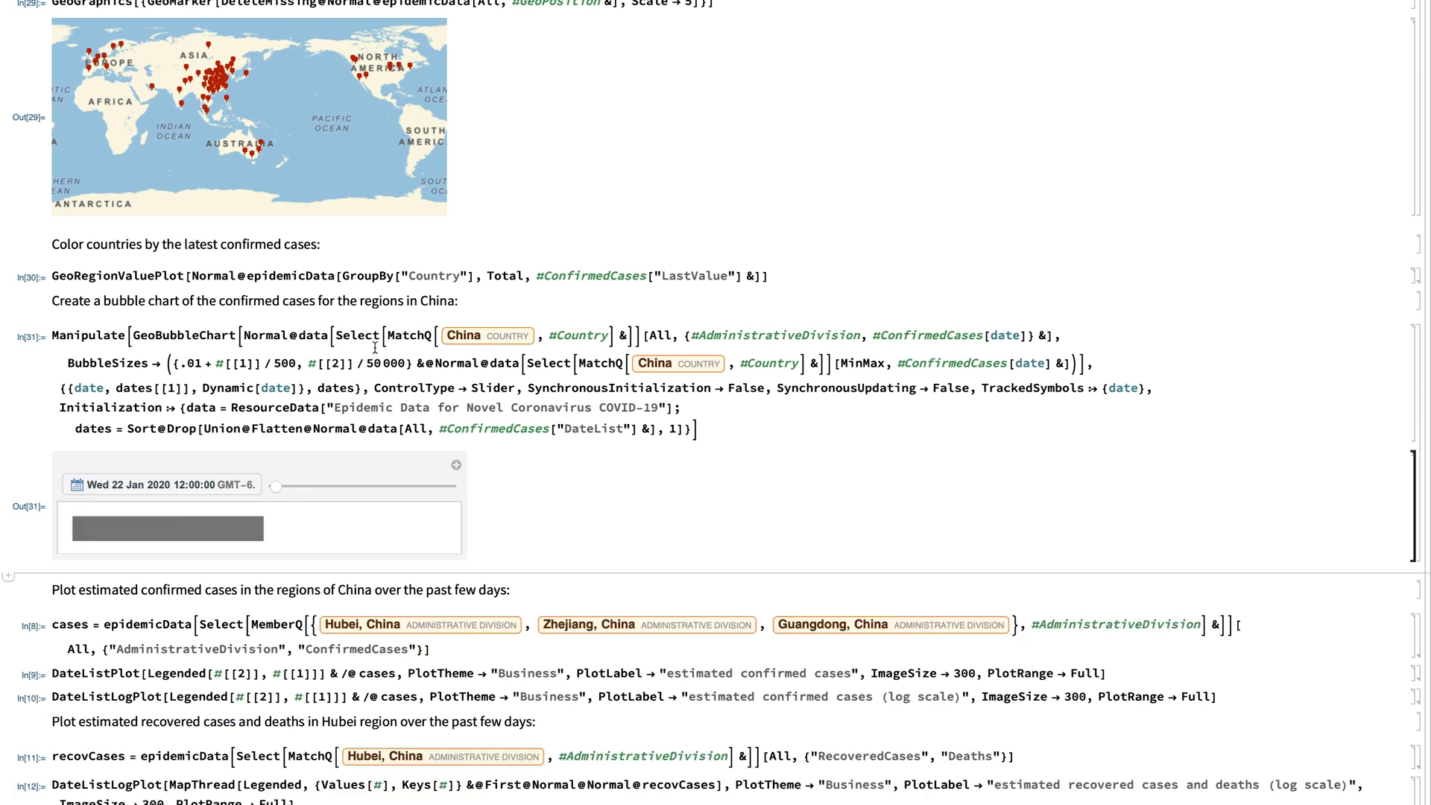
scroll(422, 331, down, 1)
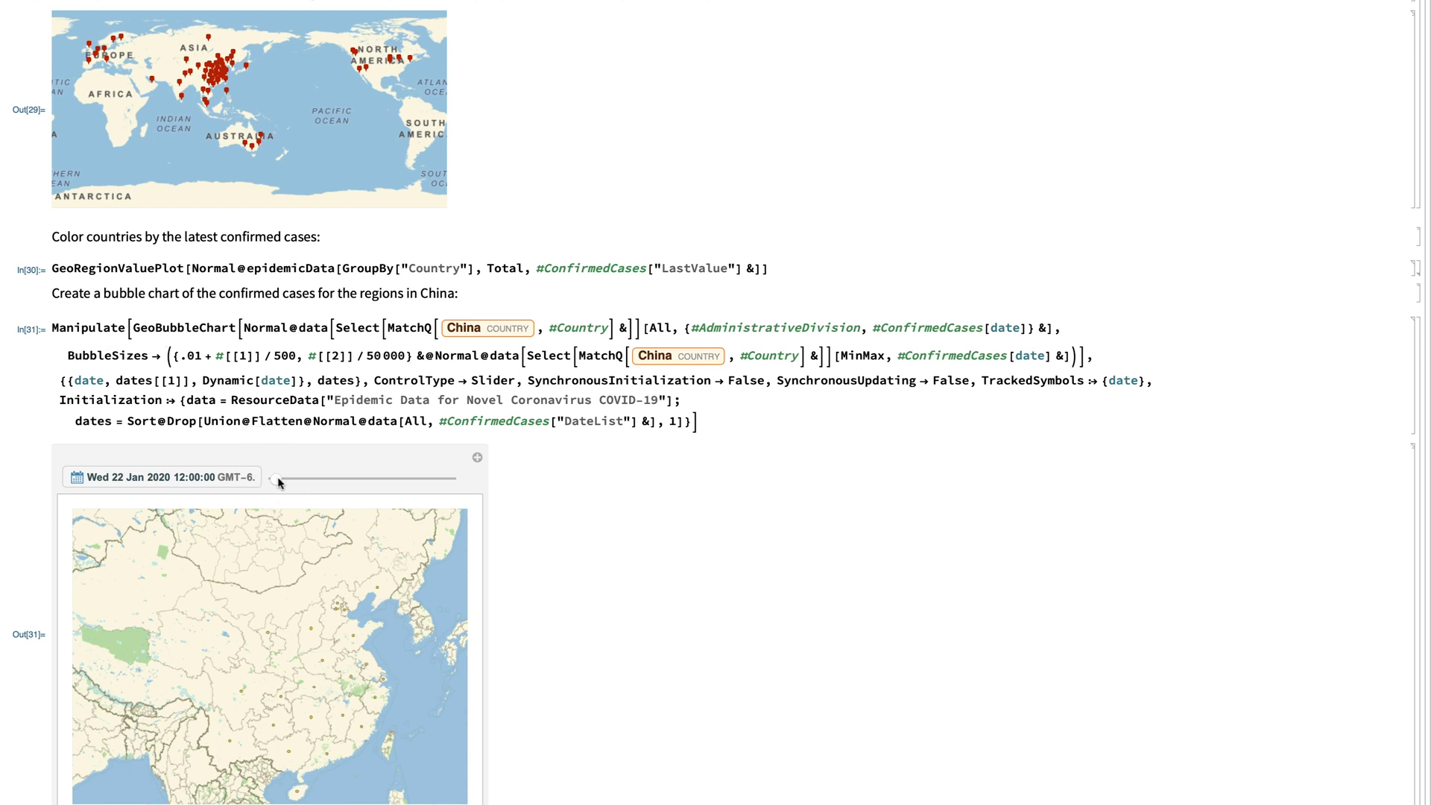
scroll(278, 483, down, 2)
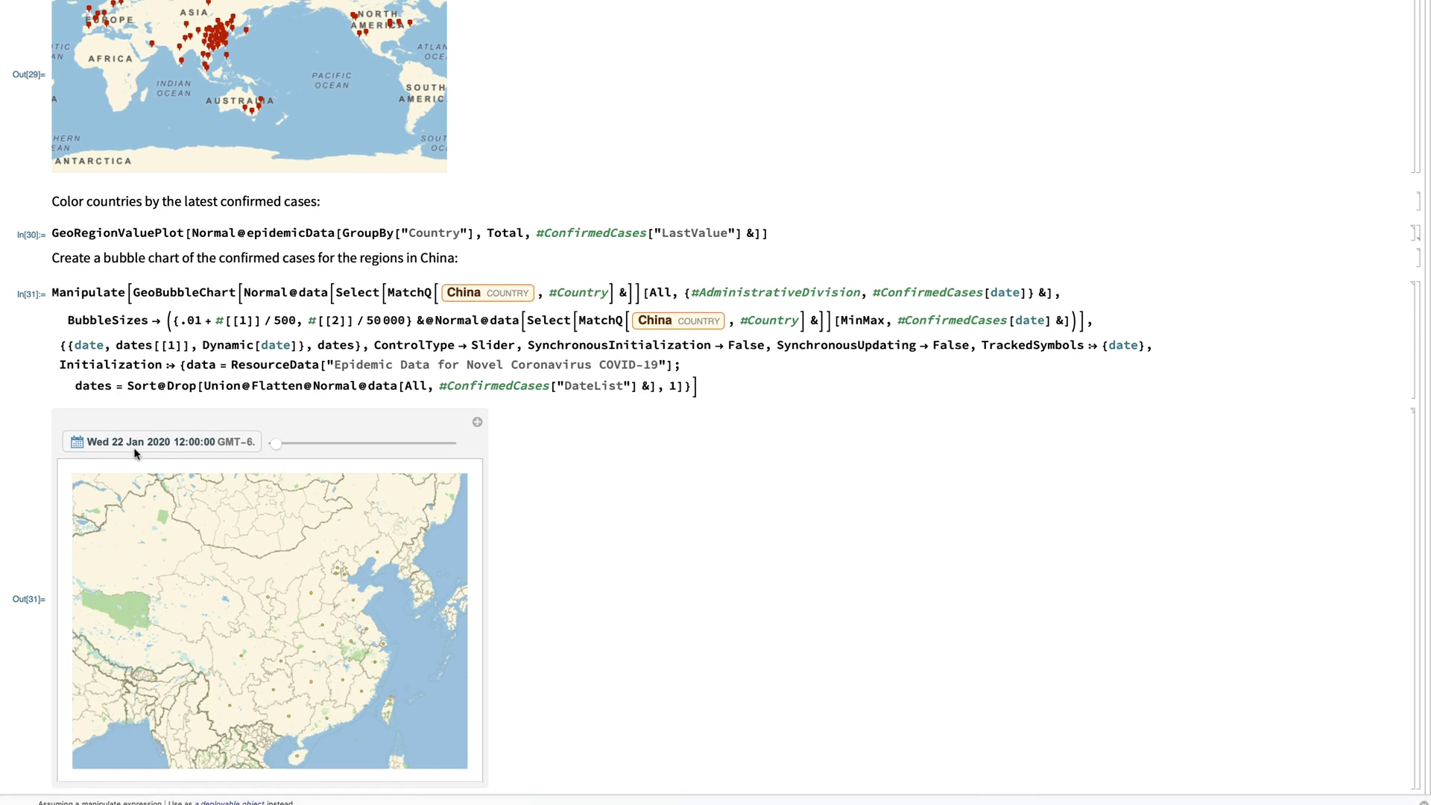
drag(278, 445, 476, 433)
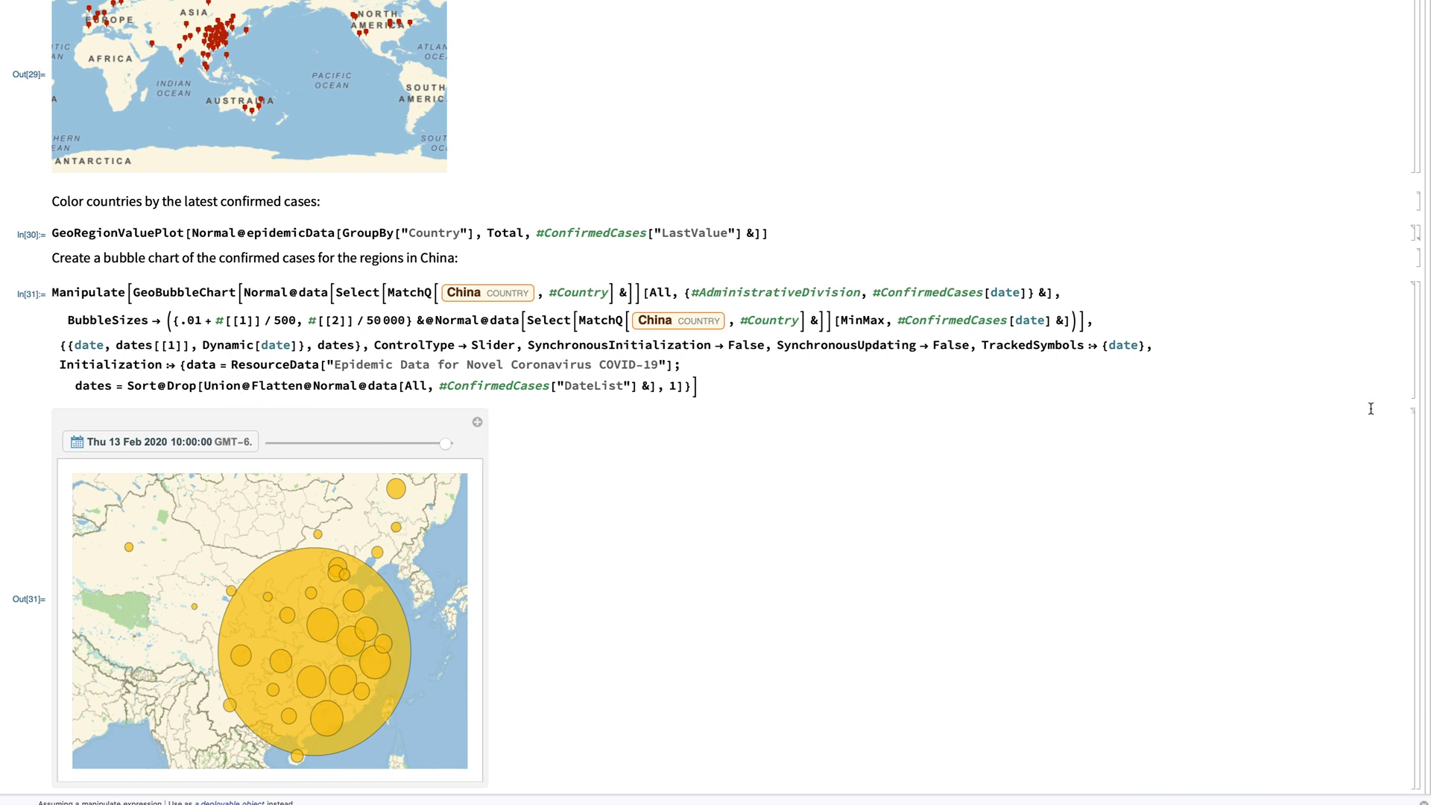
Step: Collapse the China GeoBubbleChart Manipulate output under its code
double_click(1420, 377)
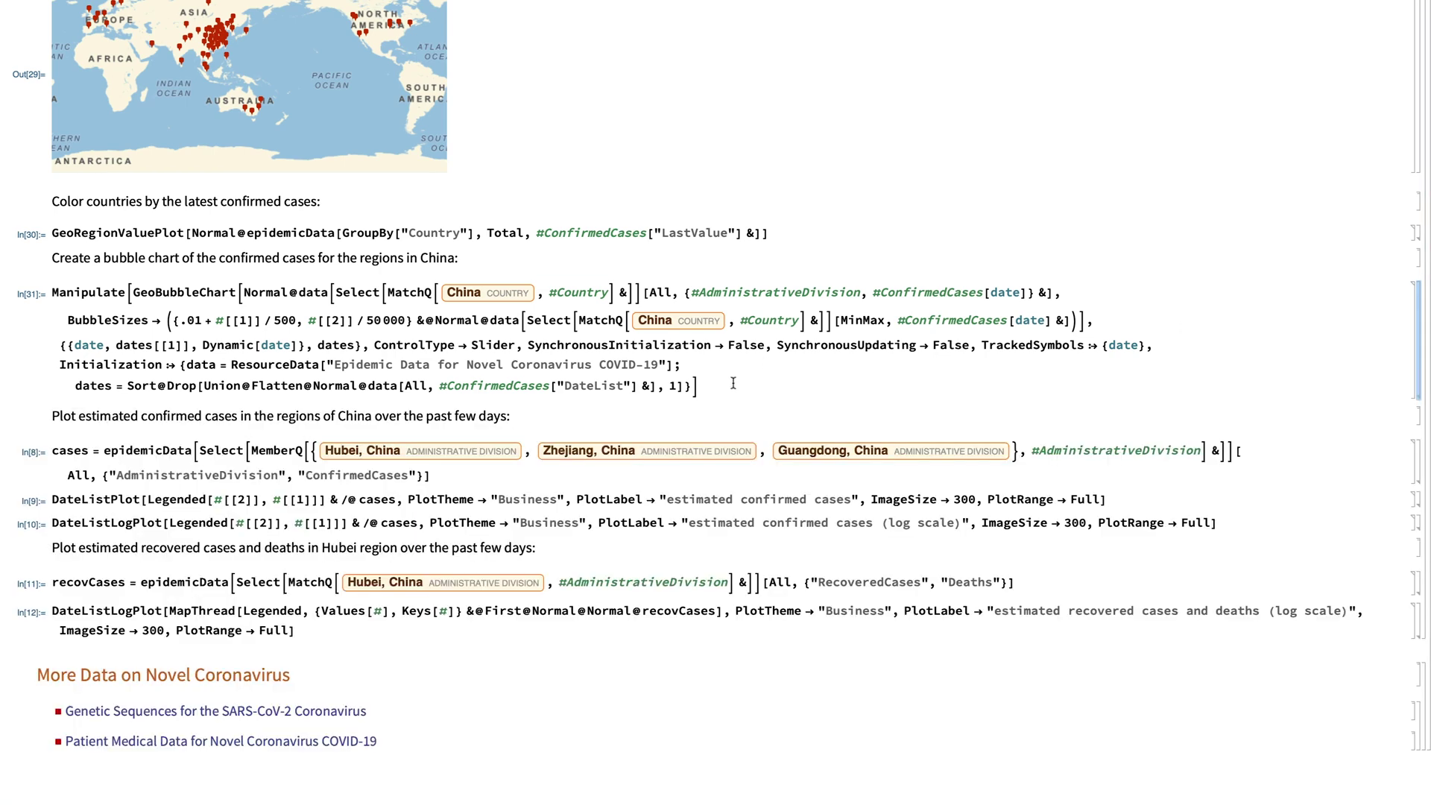
scroll(715, 393, down, 1)
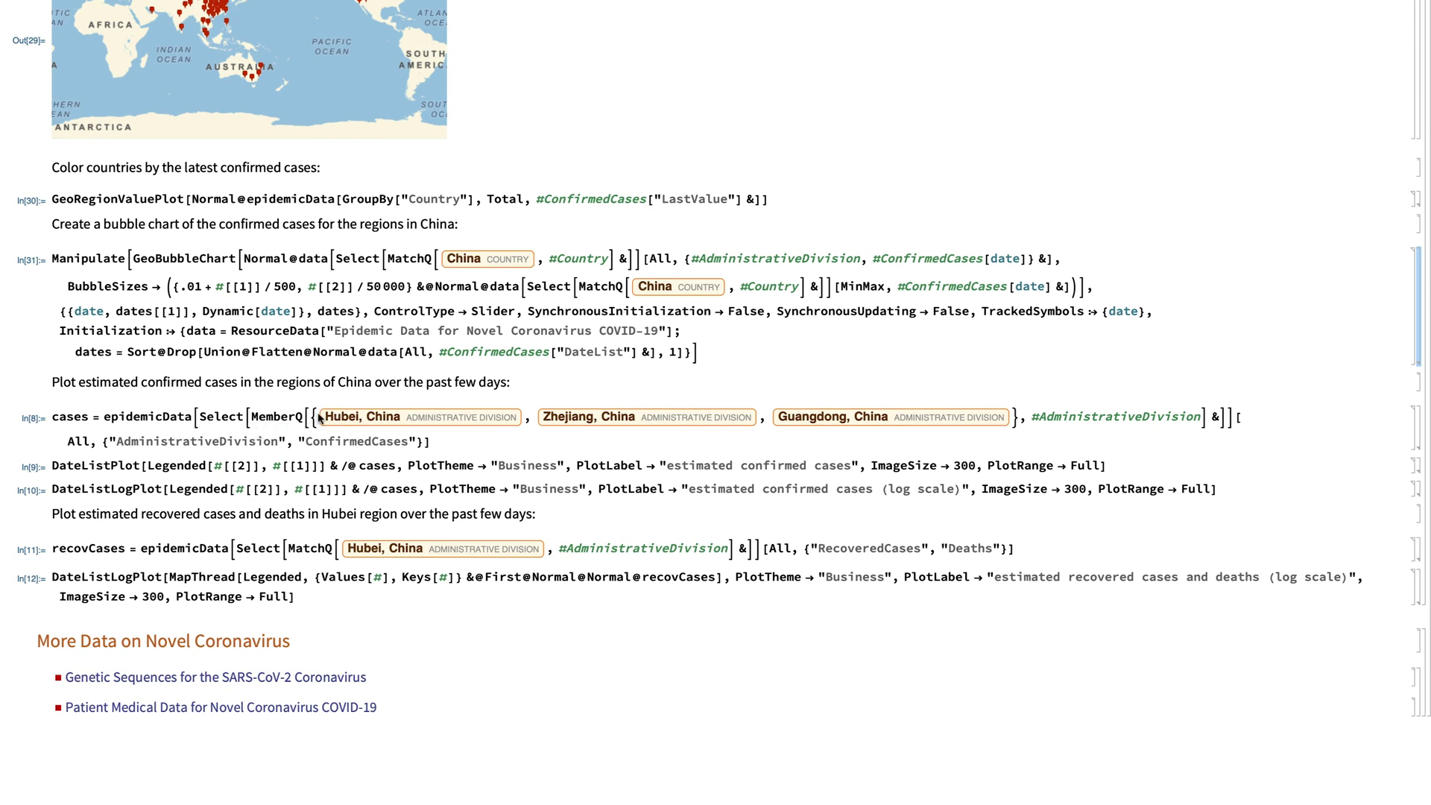
Step: Query the confirmed-case TimeSeries for Hubei, Zhejiang and Guangdong
click(462, 441)
key(shift+Return)
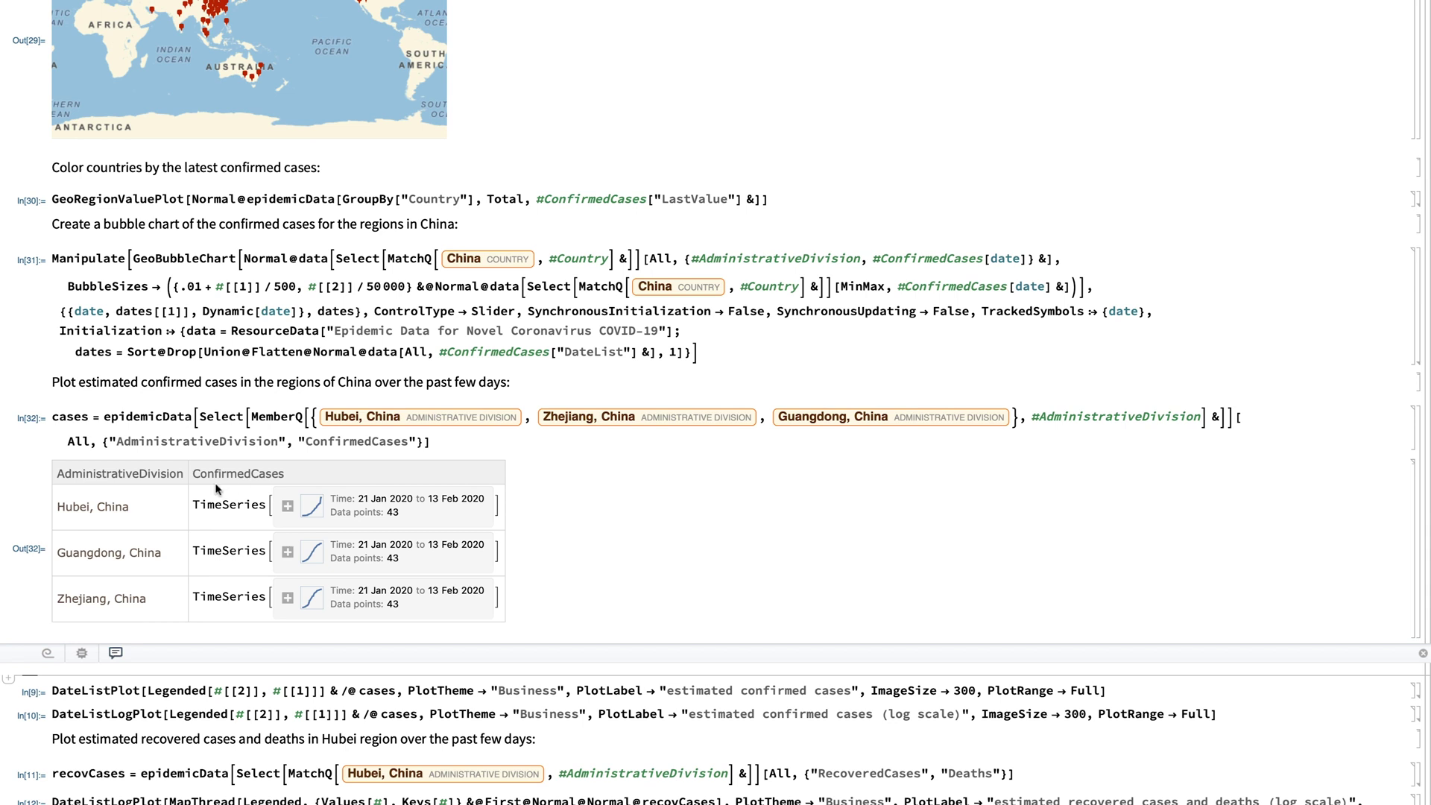
scroll(246, 581, down, 1)
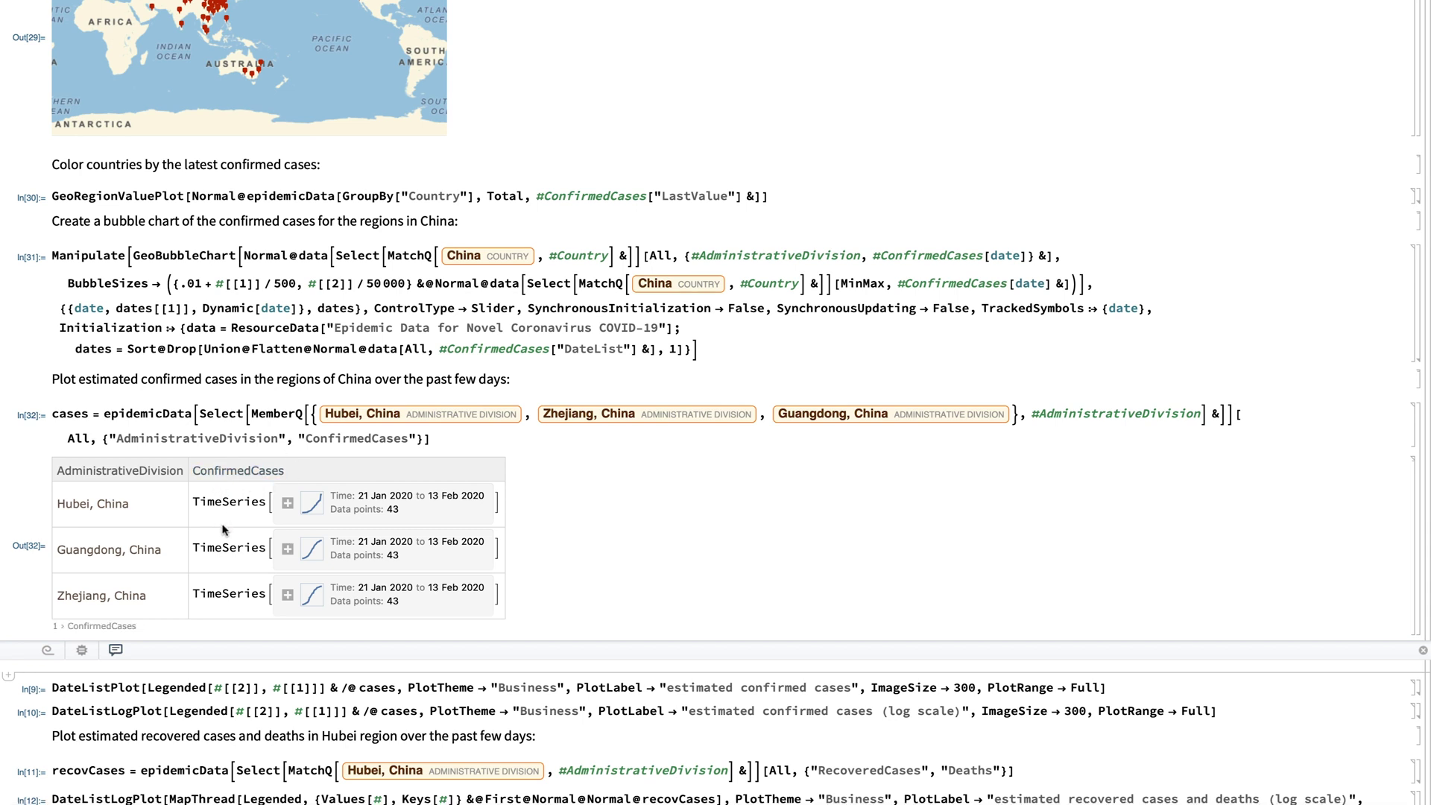
Step: Draw the linear DateListPlot and the DateListLogPlot of the three regions' confirmed cases
click(279, 674)
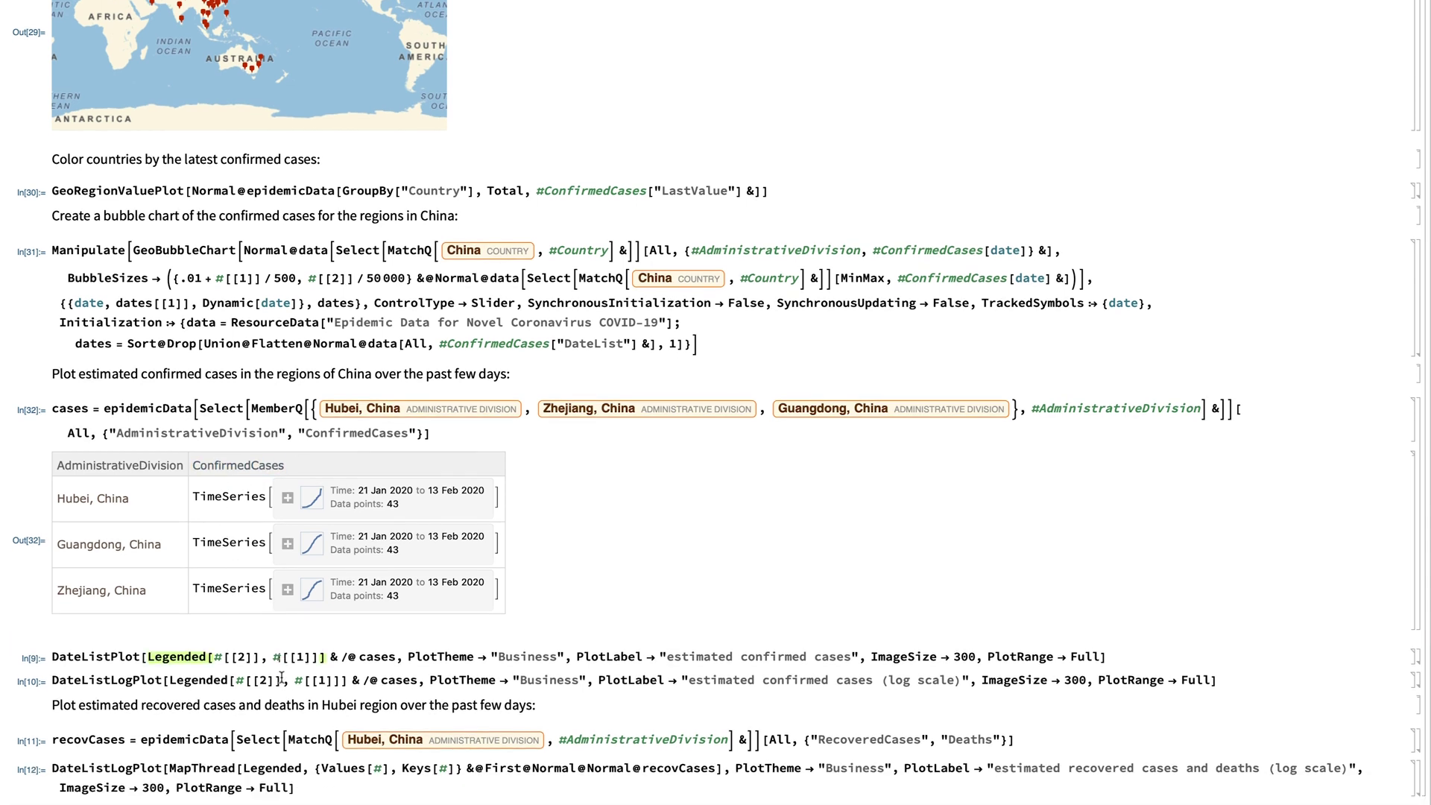
key(shift+Return)
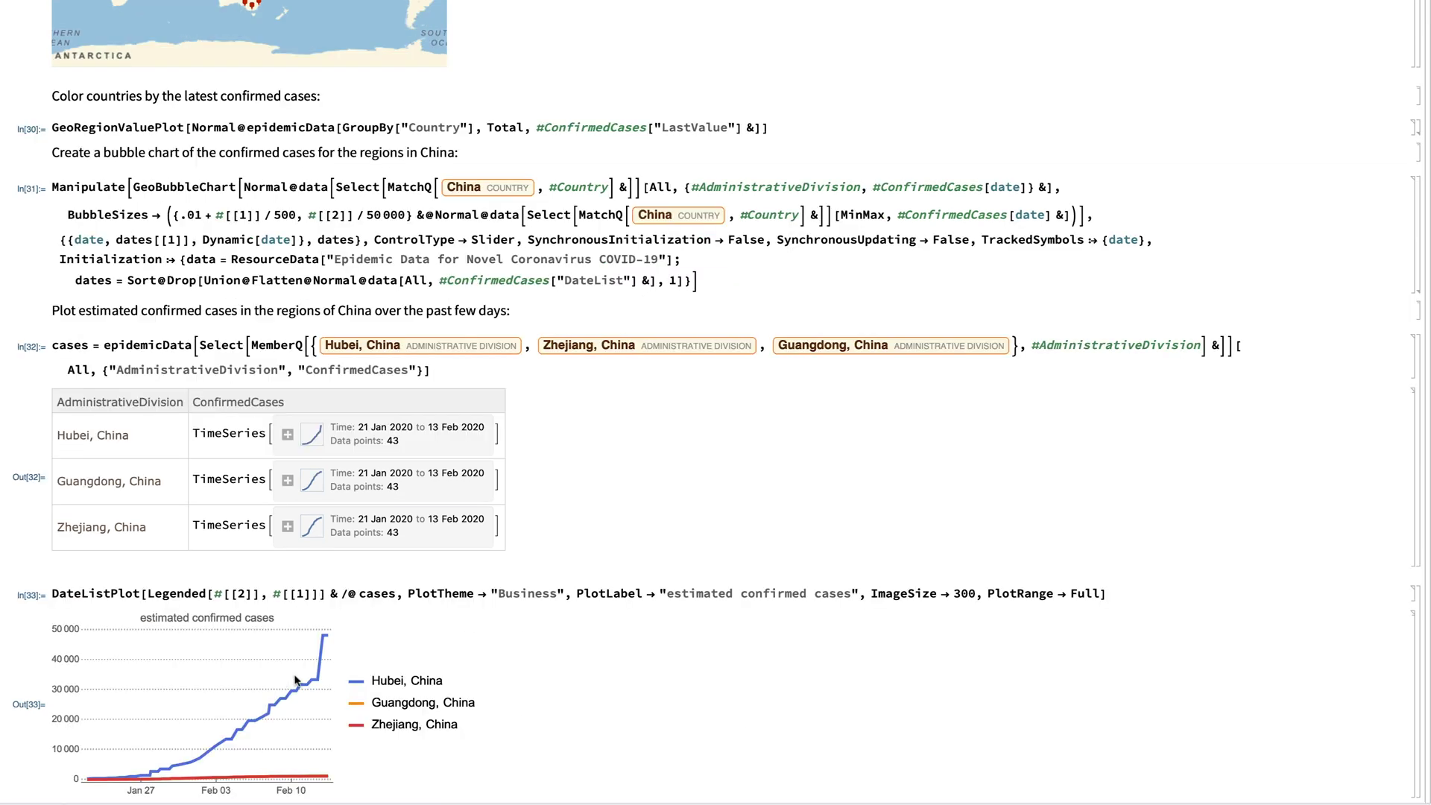
scroll(315, 684, down, 2)
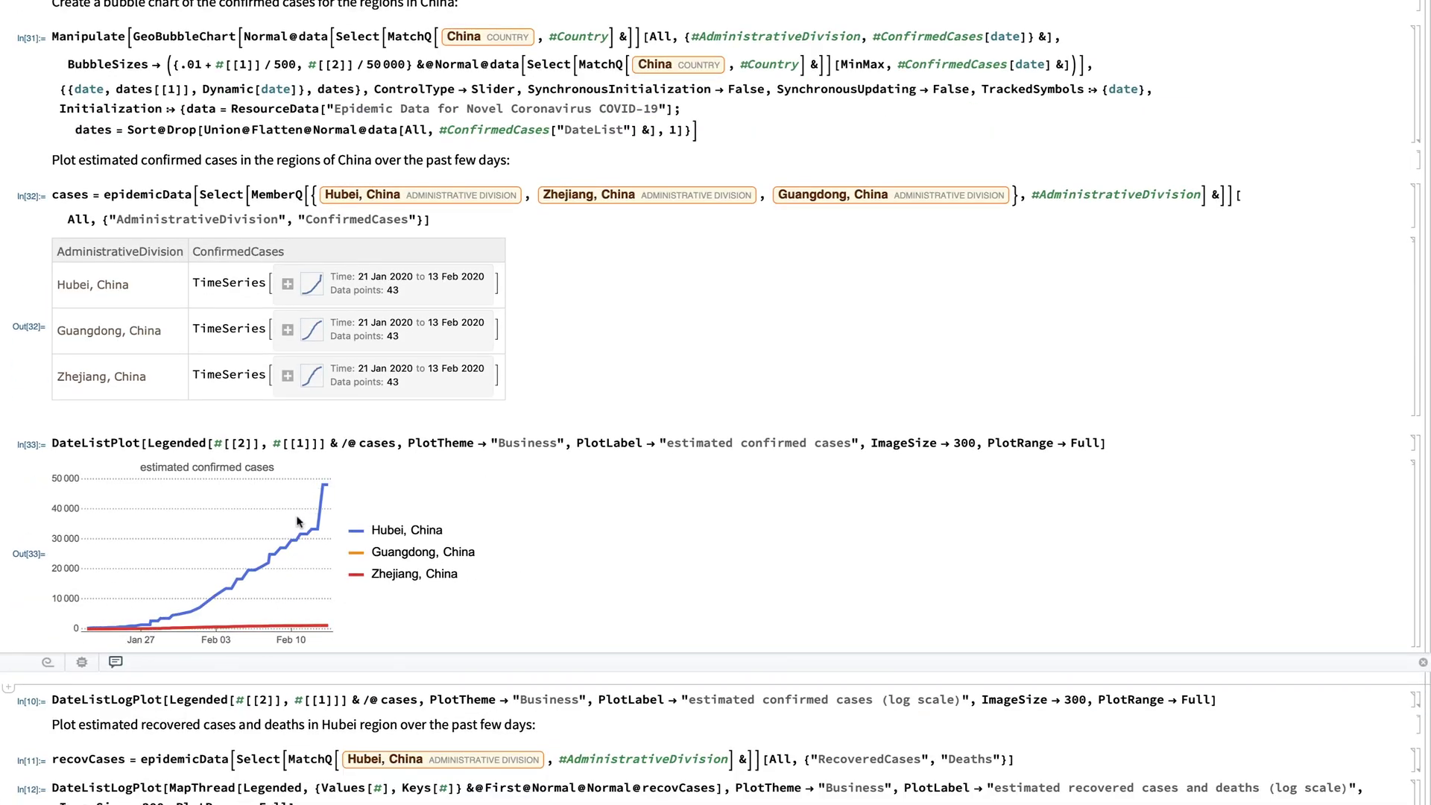
scroll(283, 594, down, 1)
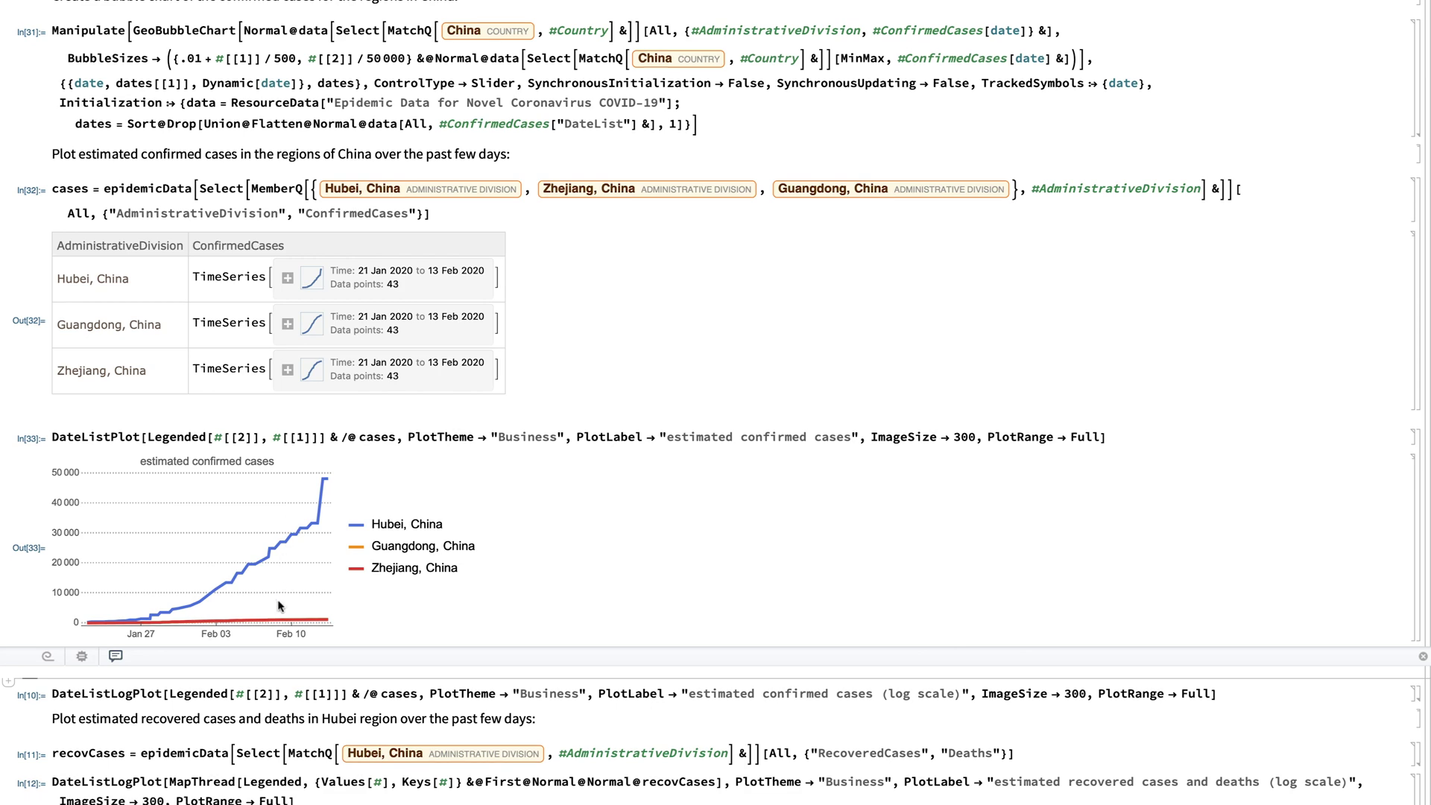
click(145, 699)
scroll(211, 633, down, 1)
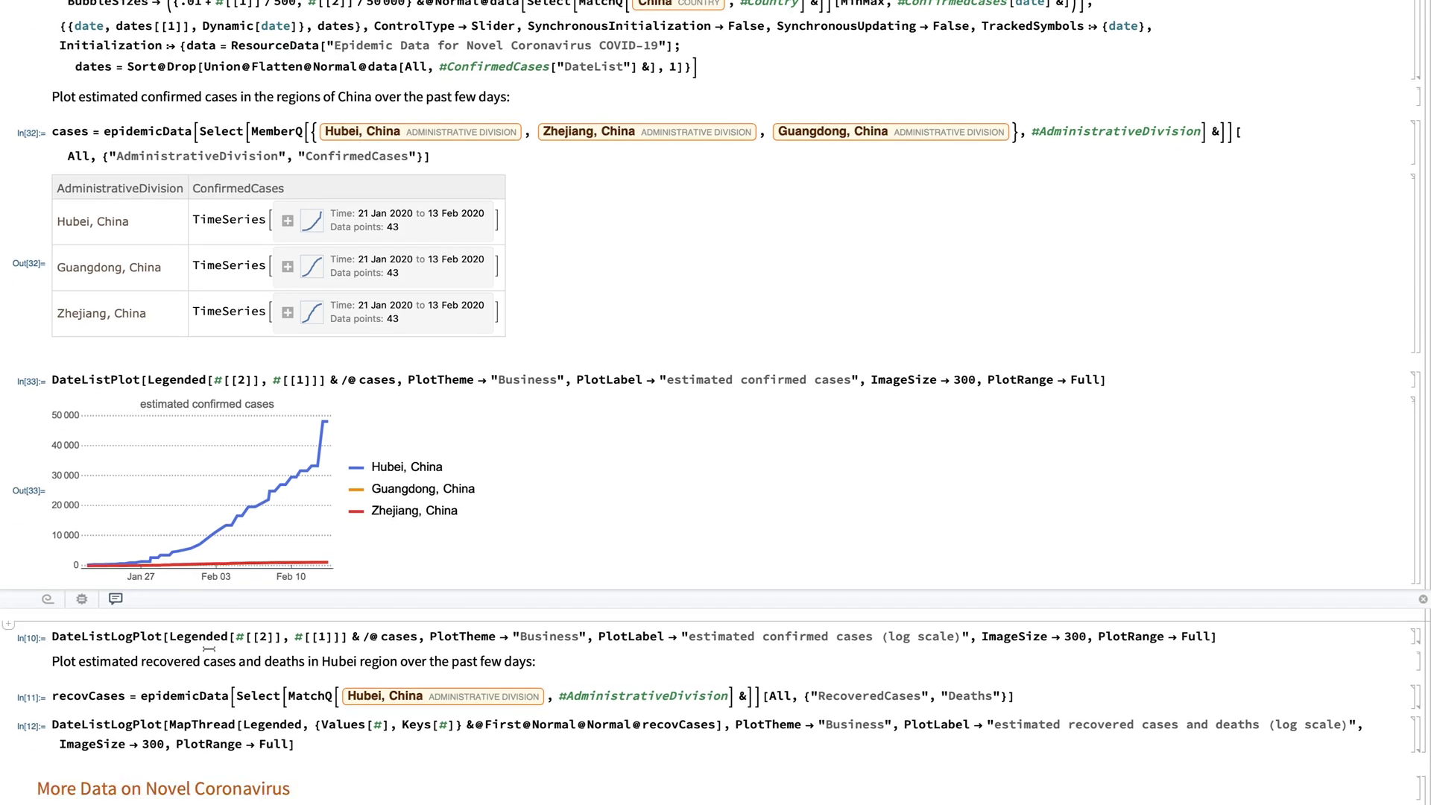
key(shift+Return)
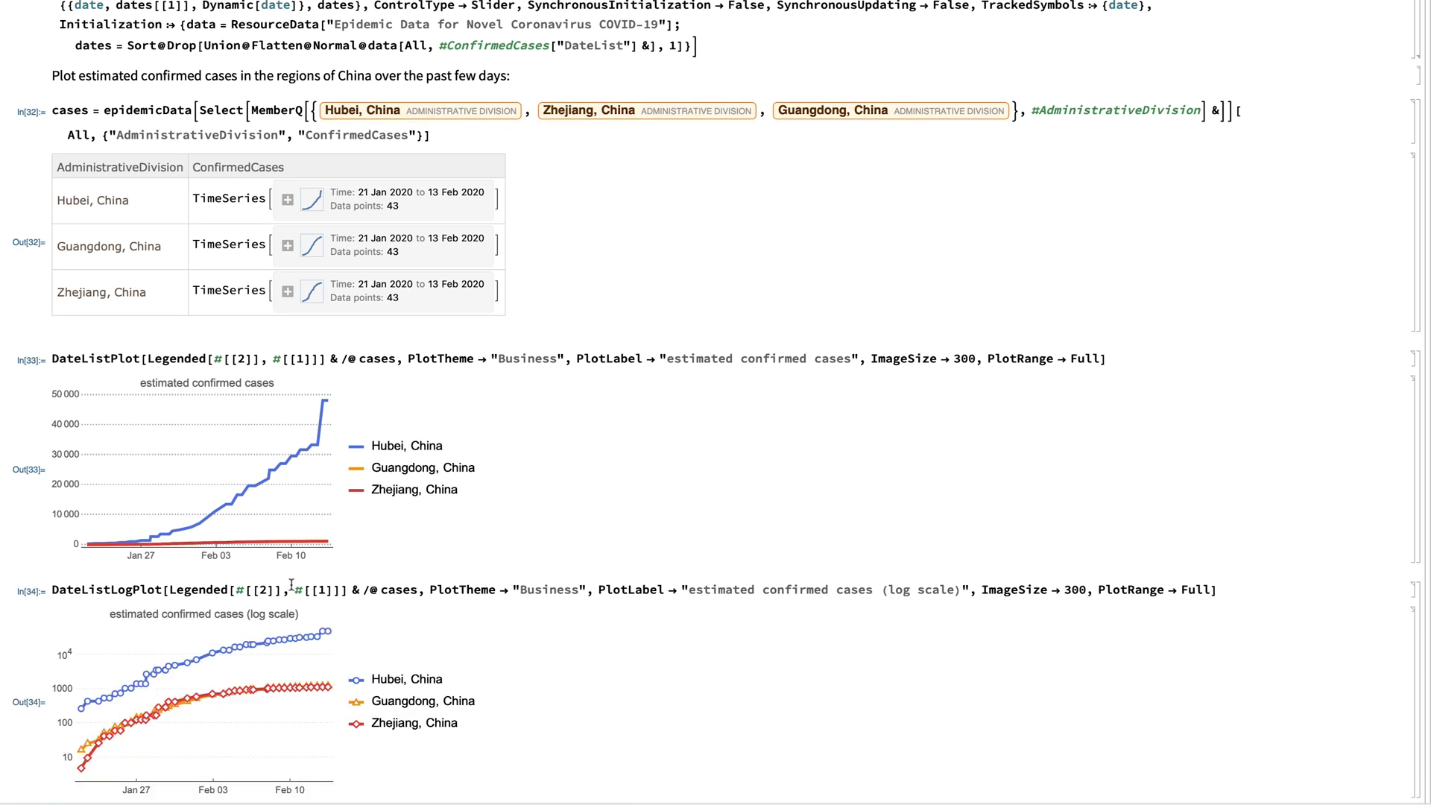
scroll(282, 564, down, 2)
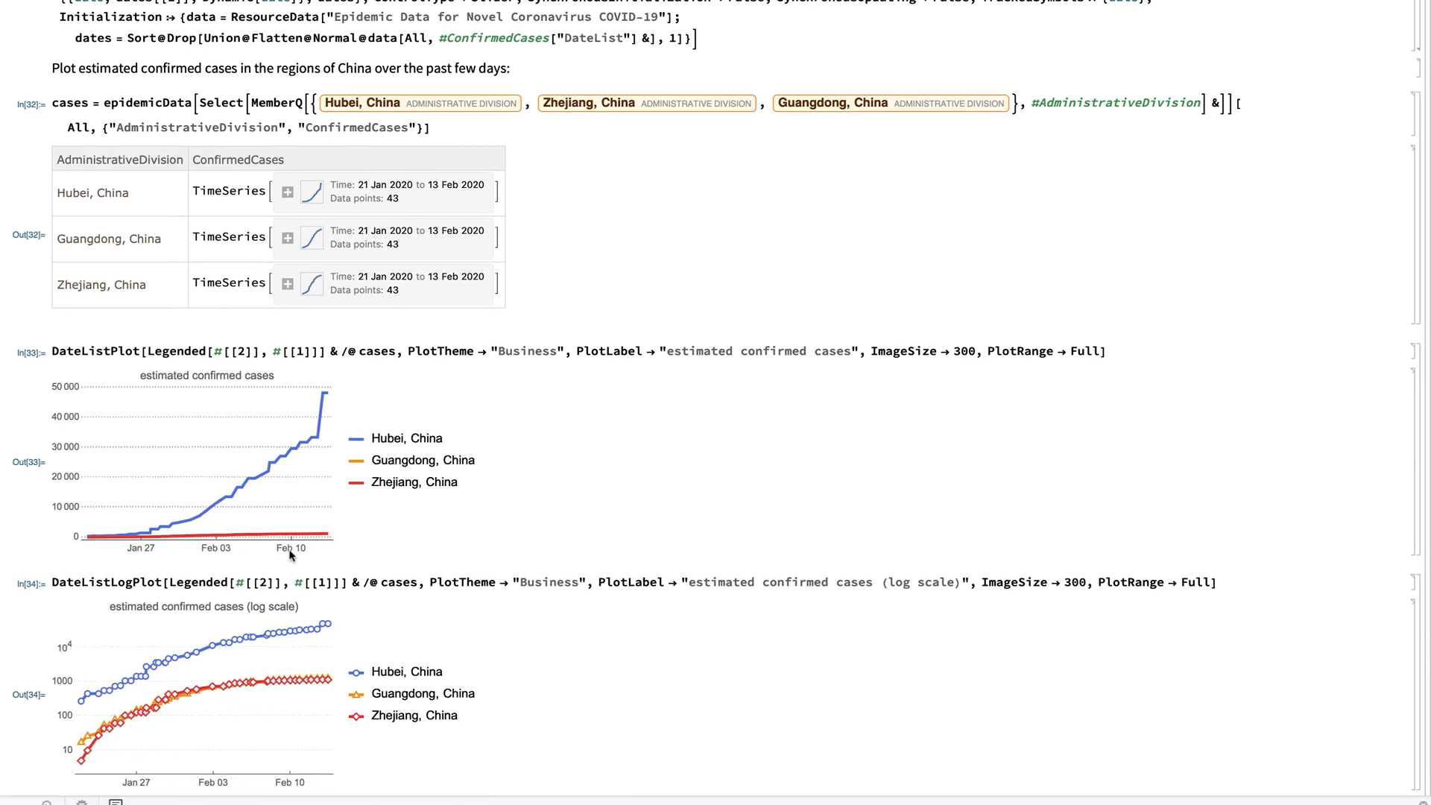
scroll(293, 566, down, 5)
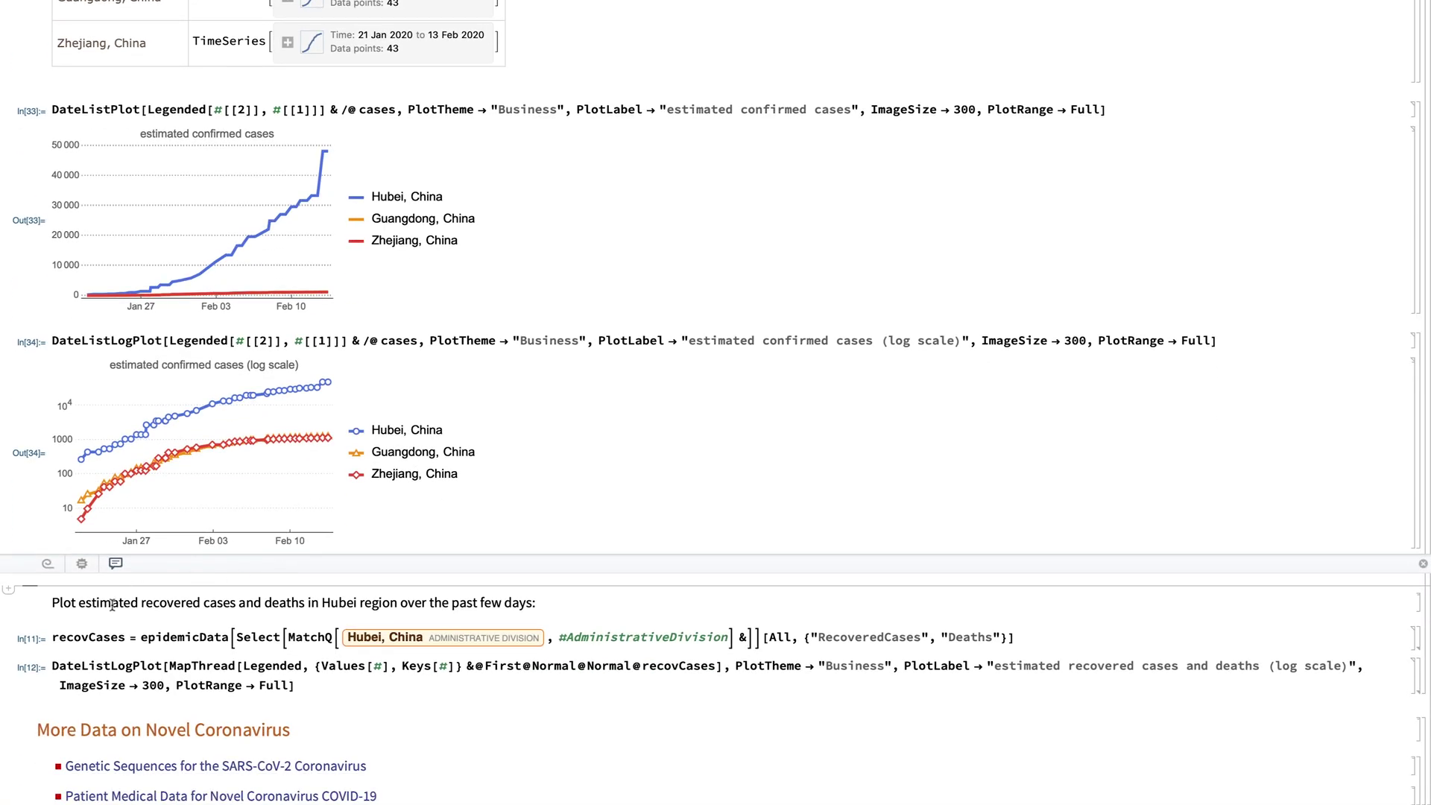
scroll(149, 596, down, 1)
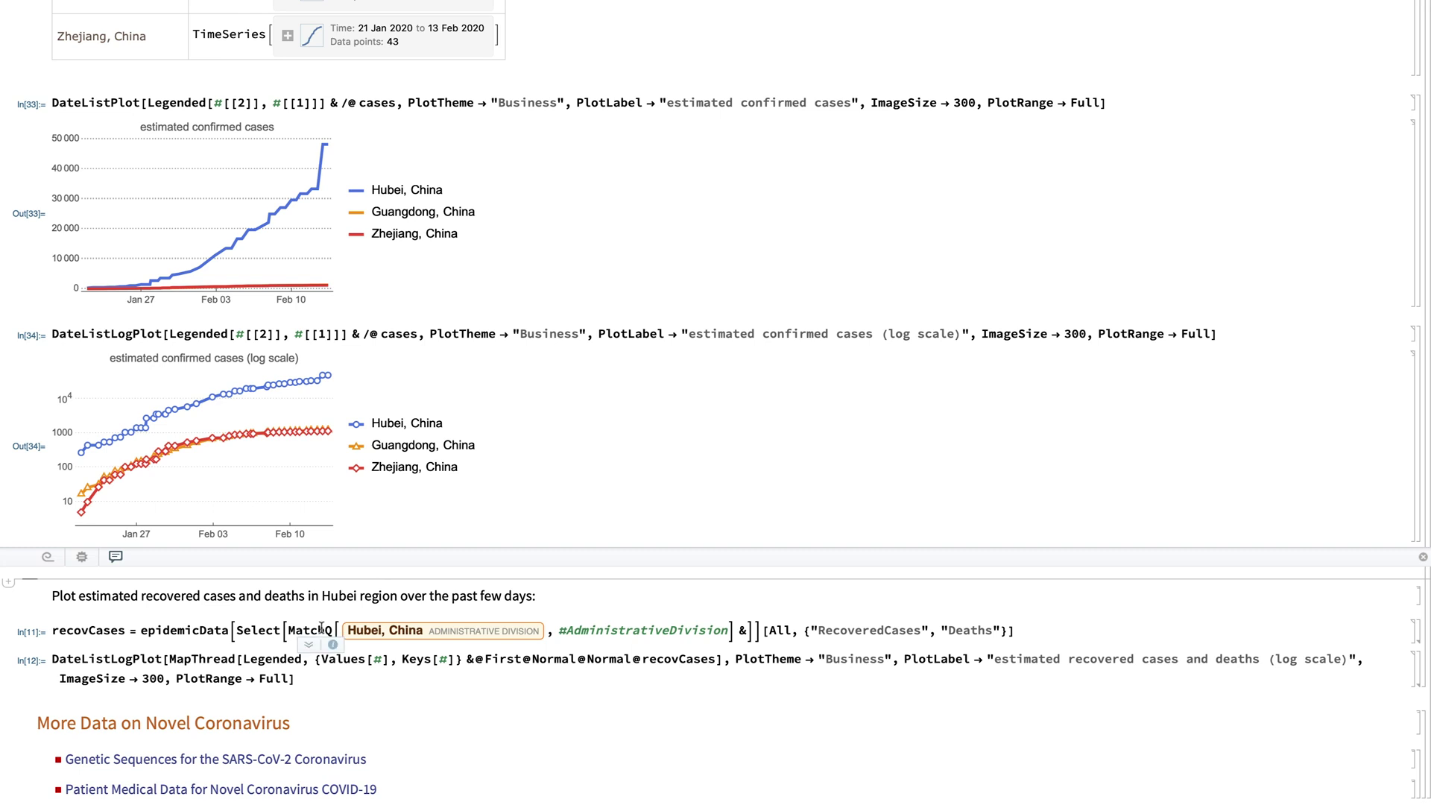
Step: Query Hubei's RecoveredCases and Deaths TimeSeries, 21 Jan–13 Feb 2020
click(689, 632)
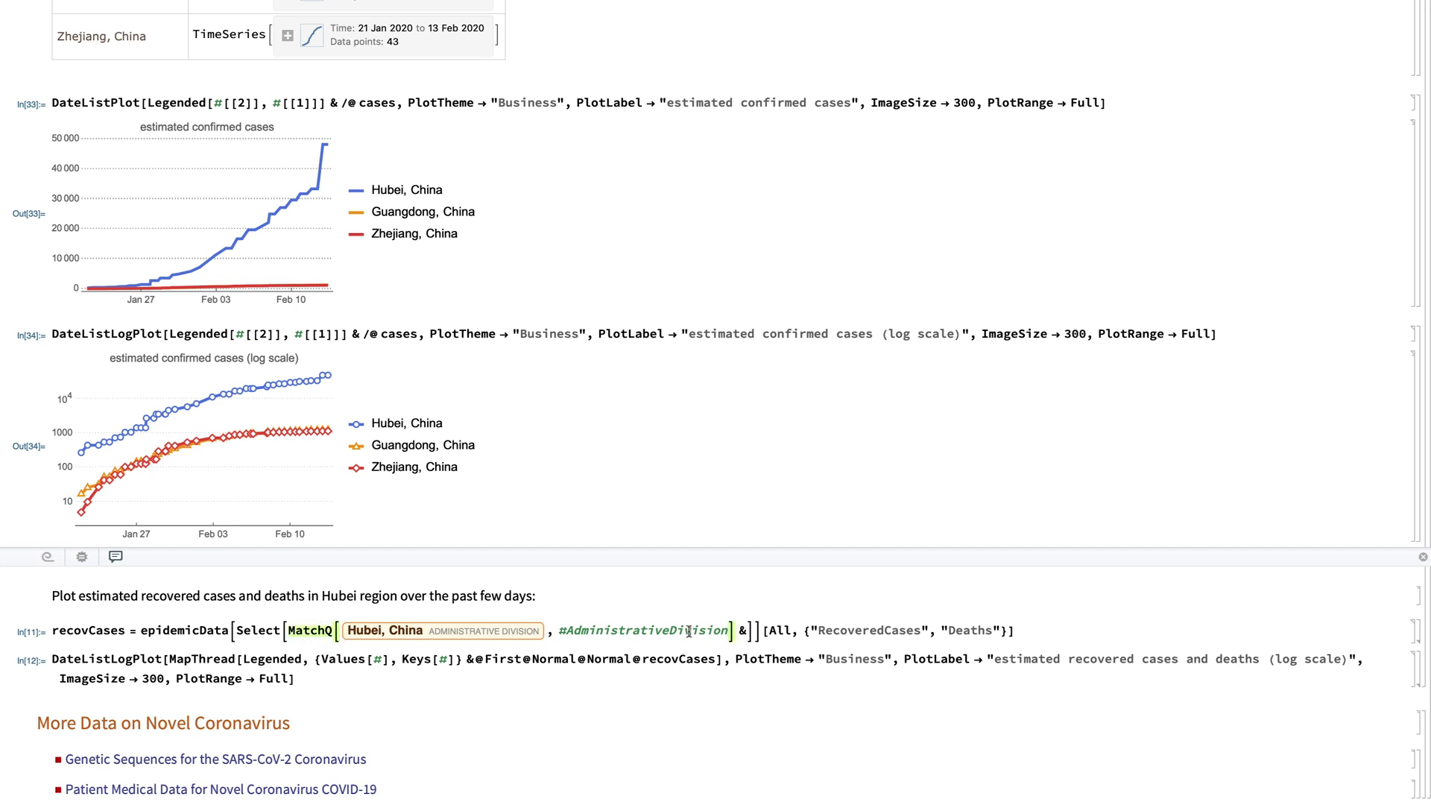
key(shift+Return)
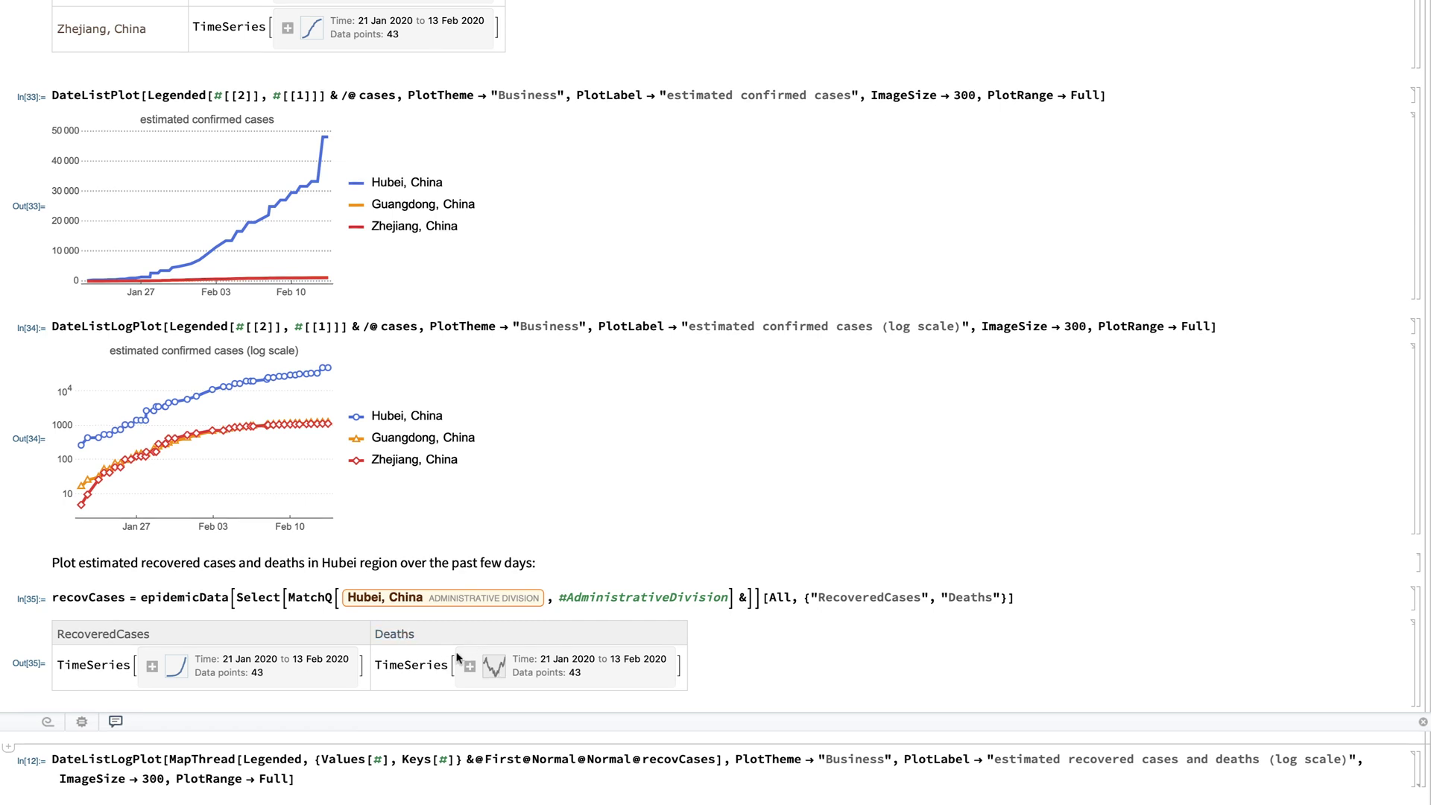
scroll(252, 734, down, 1)
scroll(288, 729, down, 1)
Step: Draw the MapThread DateListLogPlot showing Hubei recoveries overtaking deaths
click(168, 713)
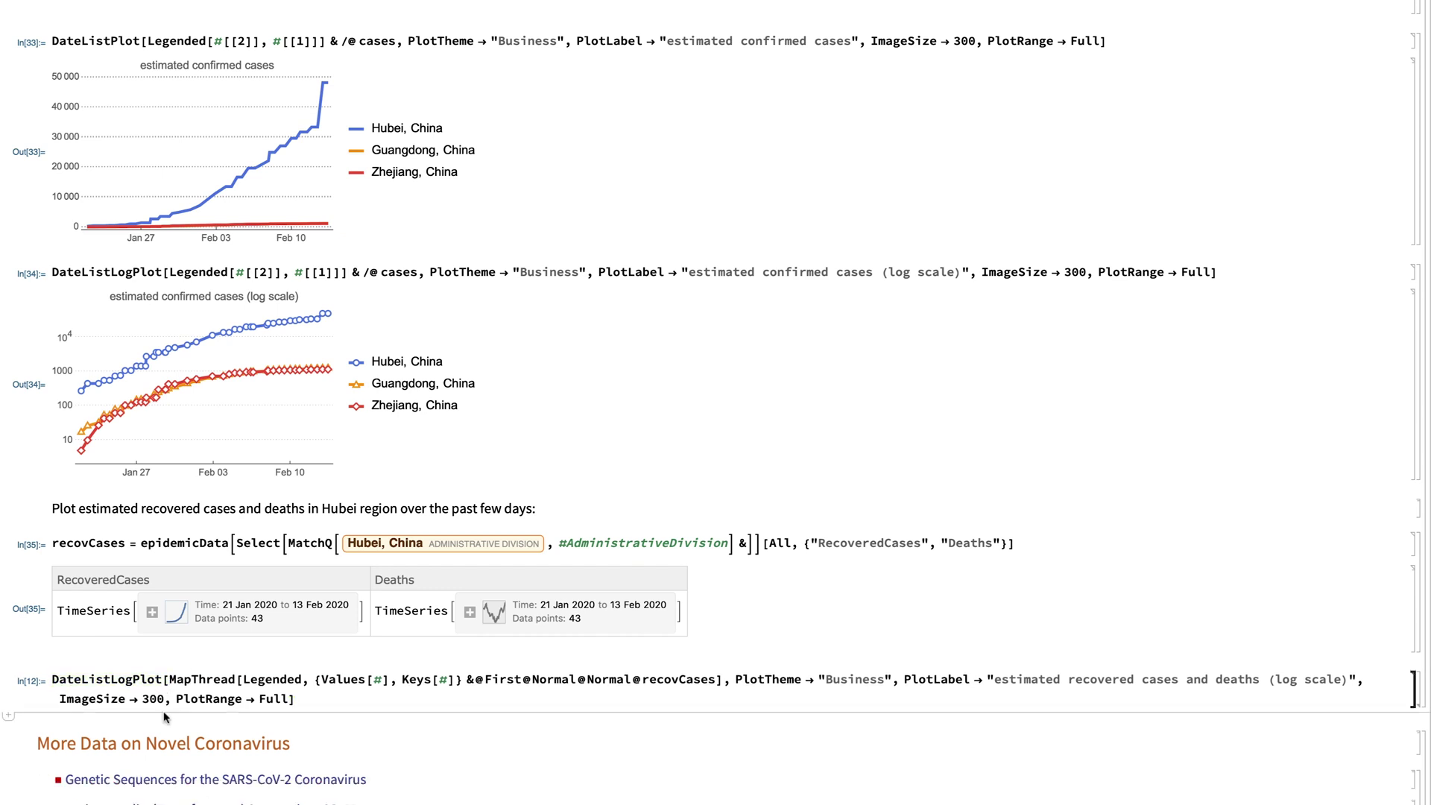
key(shift+Return)
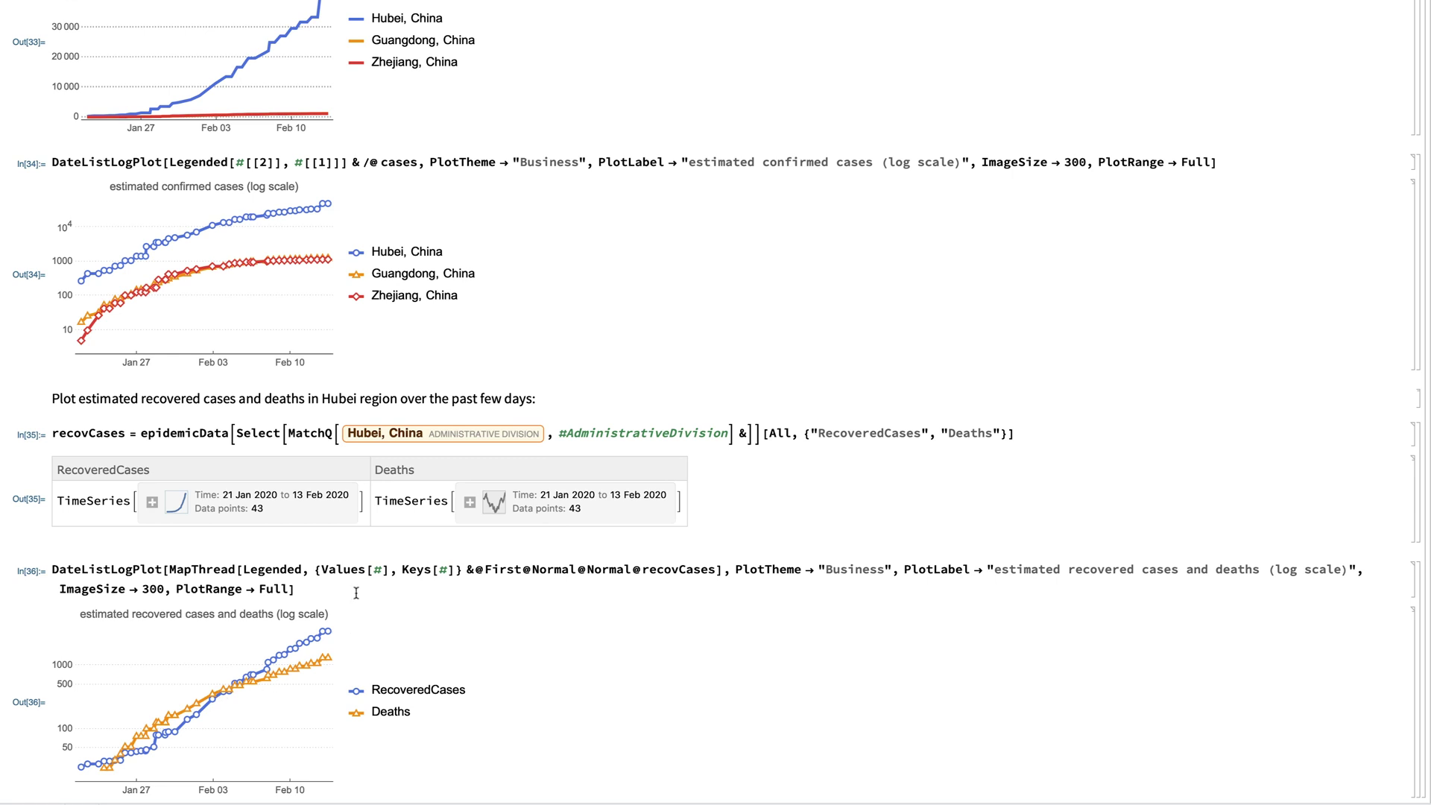
scroll(357, 592, down, 1)
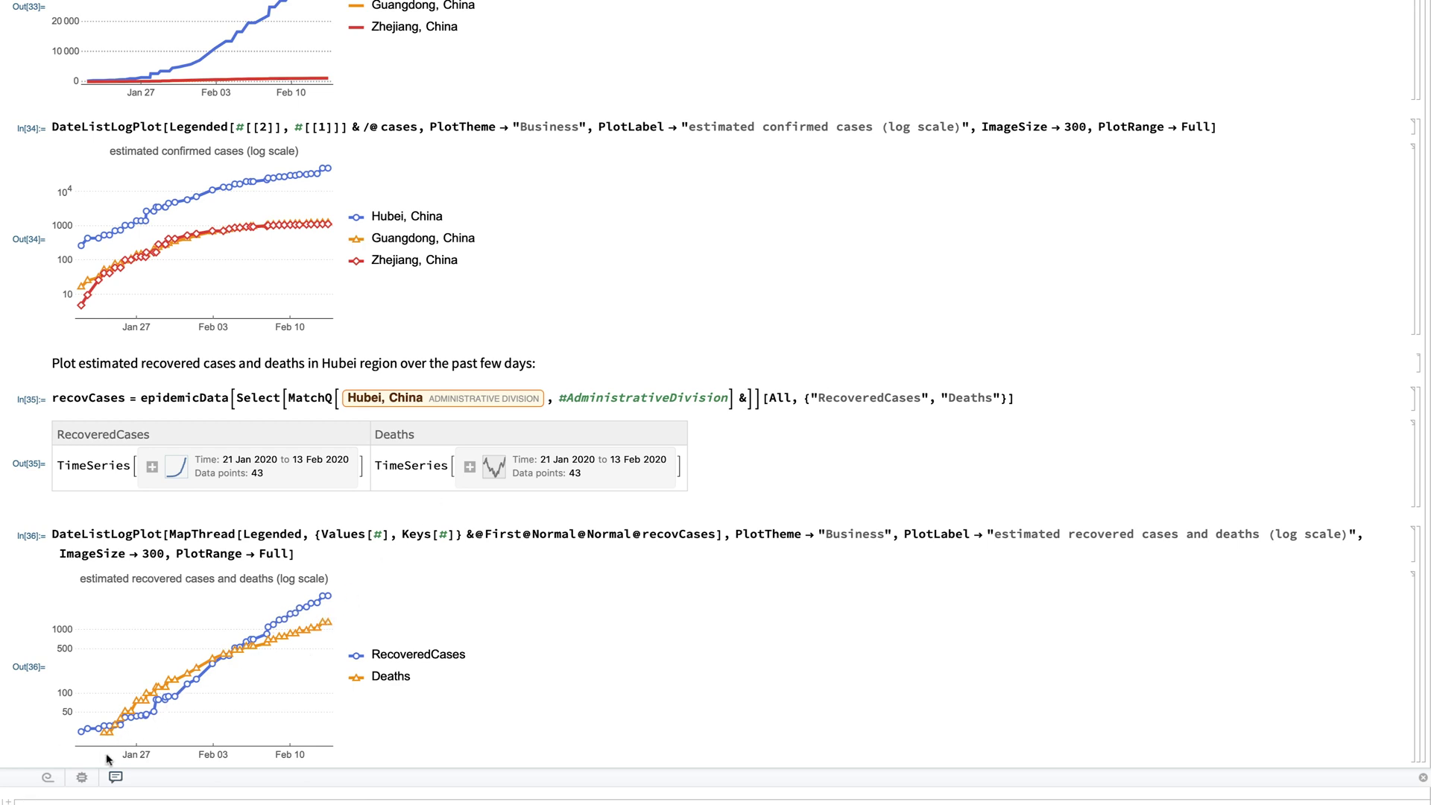
scroll(896, 646, down, 4)
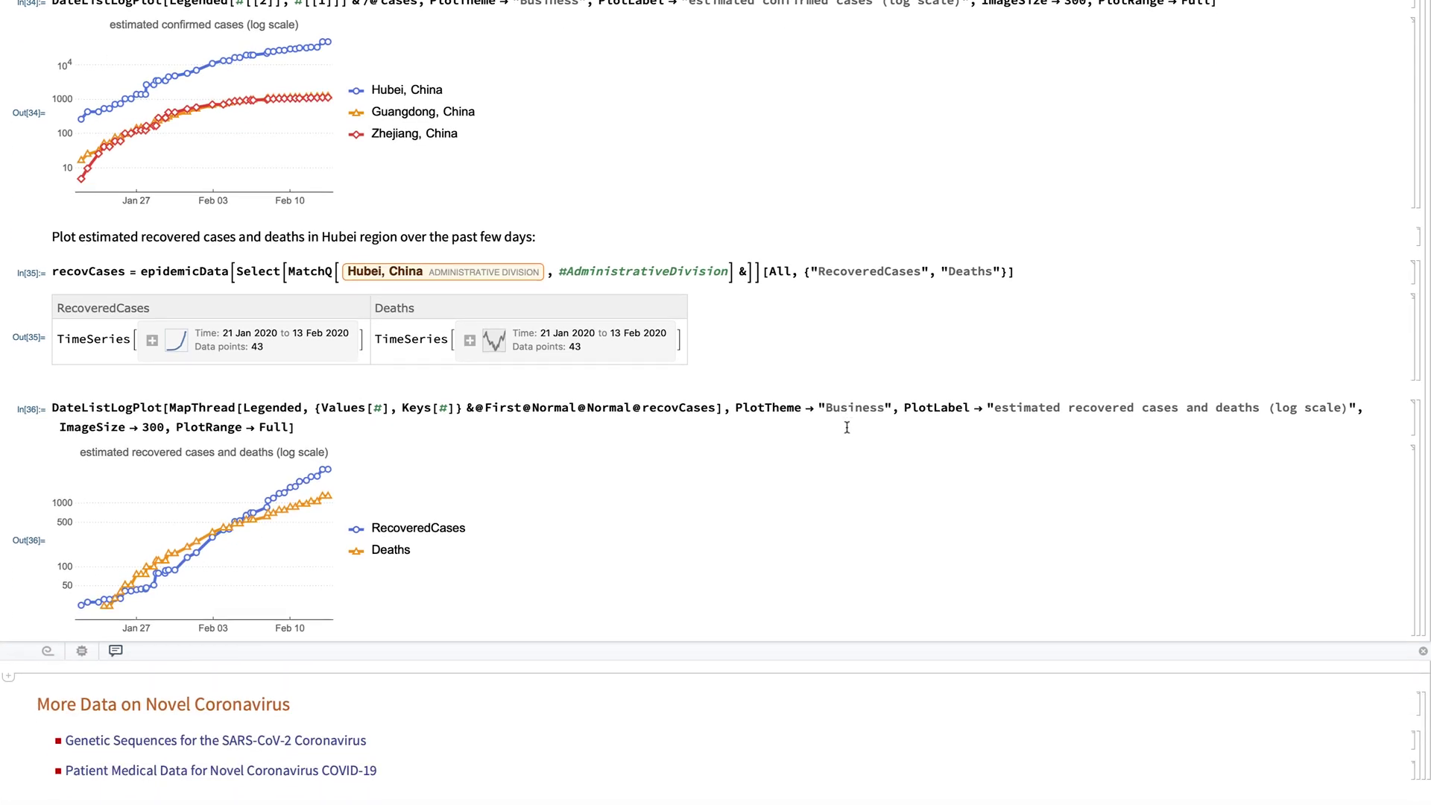
scroll(838, 431, down, 1)
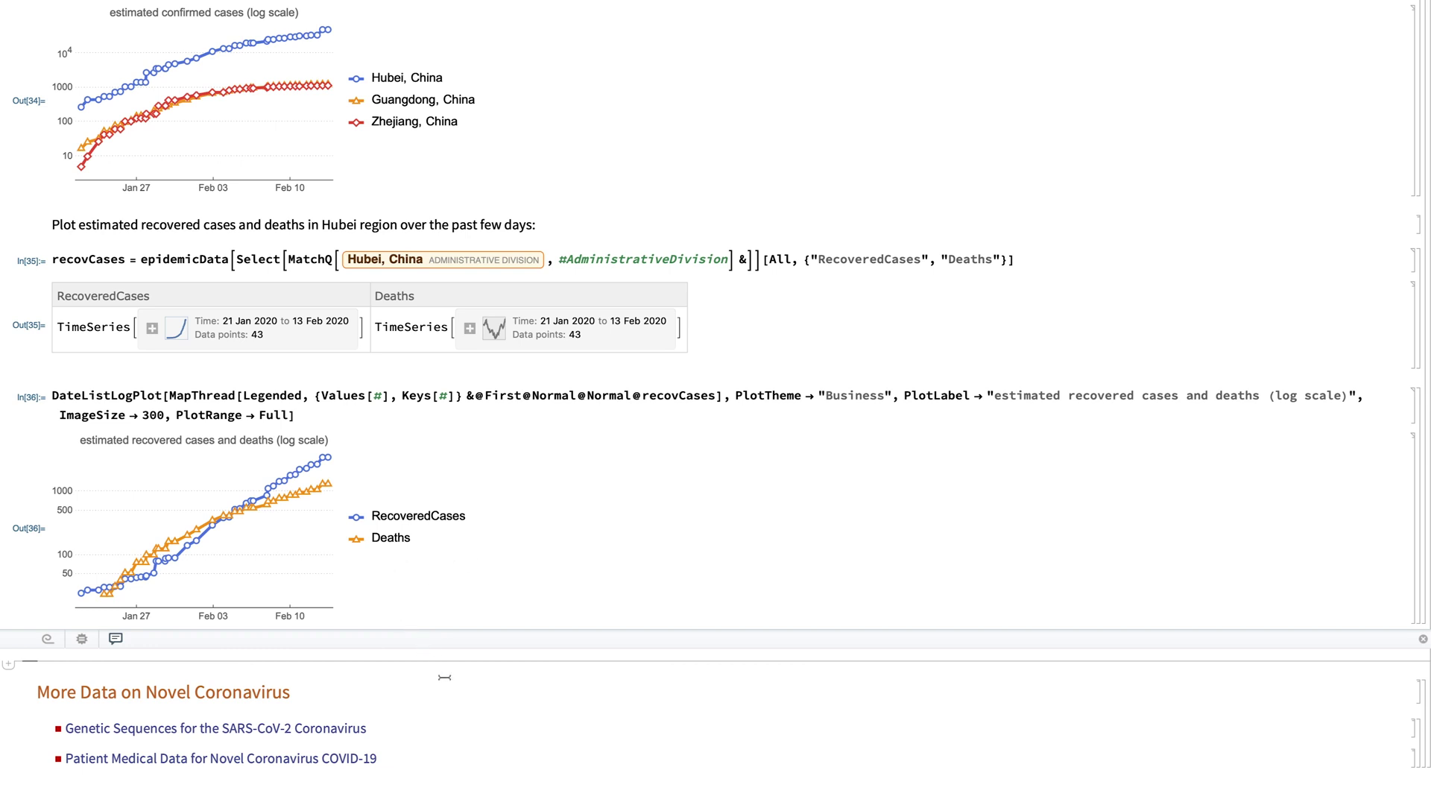
scroll(449, 663, down, 1)
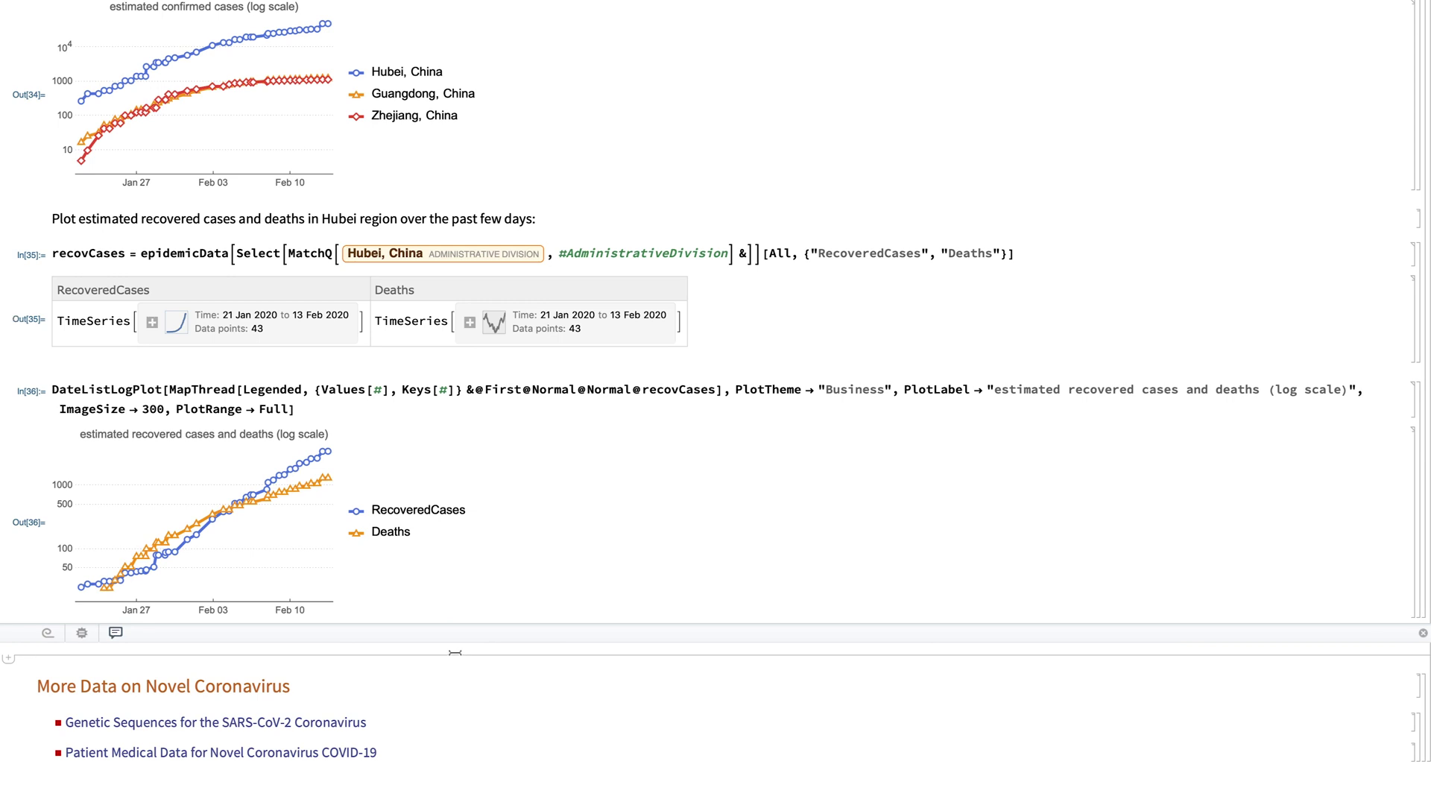